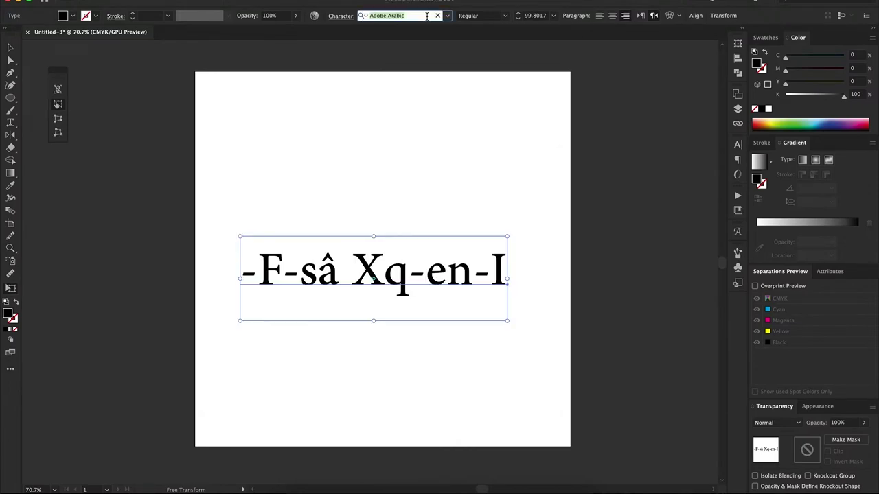
# Step: Search 'ml' fonts and preview Malayalam typefaces on the title text
pyautogui.write('ml')
pyautogui.scroll(-5, 488, 206)
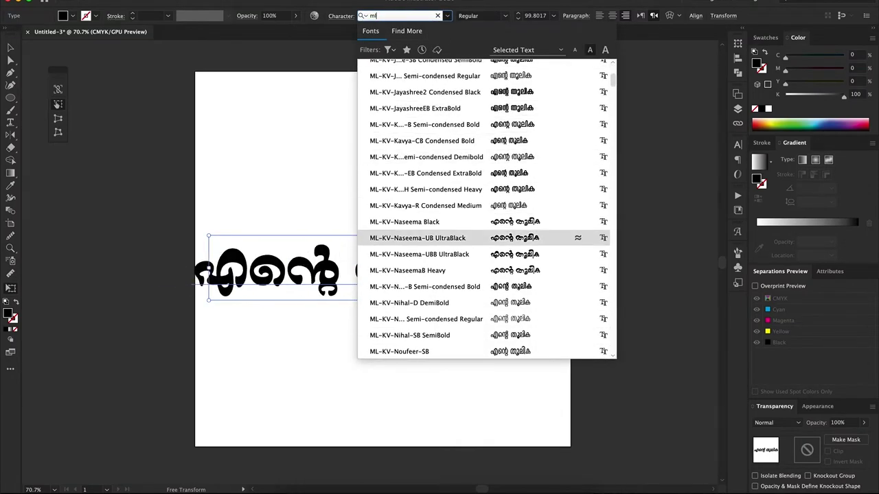
pyautogui.press('Down')
pyautogui.press('Down')
pyautogui.press('Down')
pyautogui.press('Down')
pyautogui.press('Down')
pyautogui.press('Down')
pyautogui.press('Down')
pyautogui.press('Down')
pyautogui.press('Down')
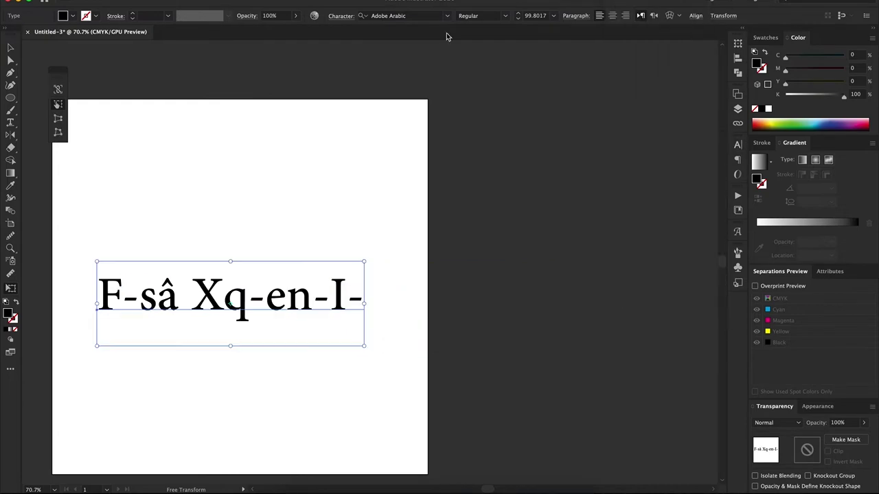
pyautogui.click(398, 15)
pyautogui.write('ml')
pyautogui.scroll(-5, 517, 246)
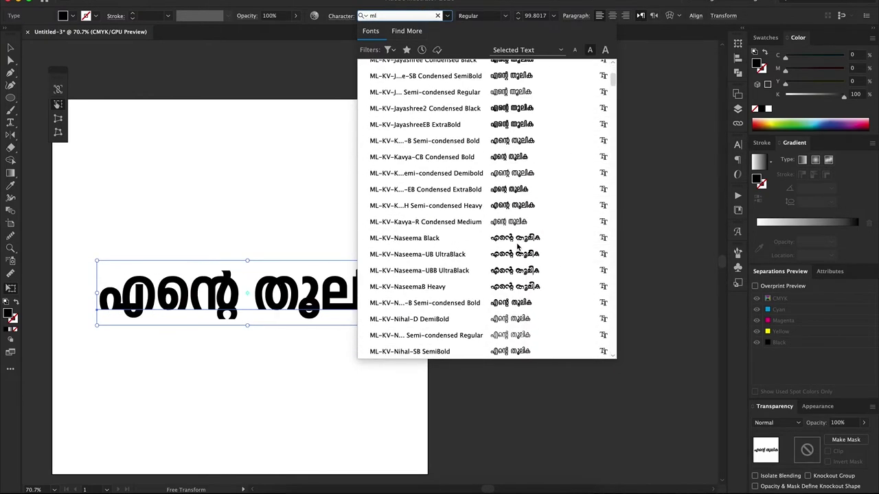
# Step: Apply ML-TTGauriHeavy Normal to the Malayalam title and convert it to outlines
pyautogui.press('Down')
pyautogui.press('Down')
pyautogui.press('Down')
pyautogui.press('Down')
pyautogui.press('Down')
pyautogui.press('Down')
pyautogui.press('Down')
pyautogui.press('Down')
pyautogui.press('Down')
pyautogui.press('Down')
pyautogui.press('Down')
pyautogui.press('Down')
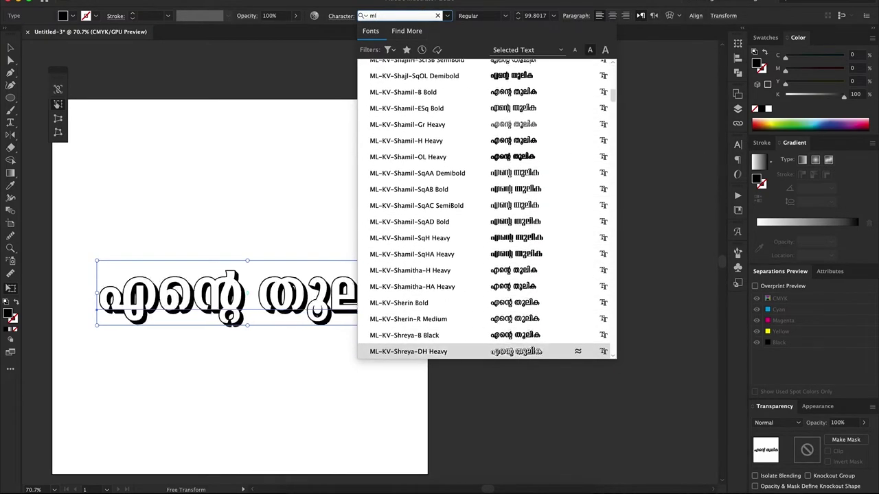
pyautogui.press('Down')
pyautogui.press('Down')
pyautogui.press('Down')
pyautogui.press('Down')
pyautogui.press('Down')
pyautogui.press('Down')
pyautogui.press('Down')
pyautogui.press('Down')
pyautogui.press('Down')
pyautogui.press('Down')
pyautogui.press('Down')
pyautogui.press('Down')
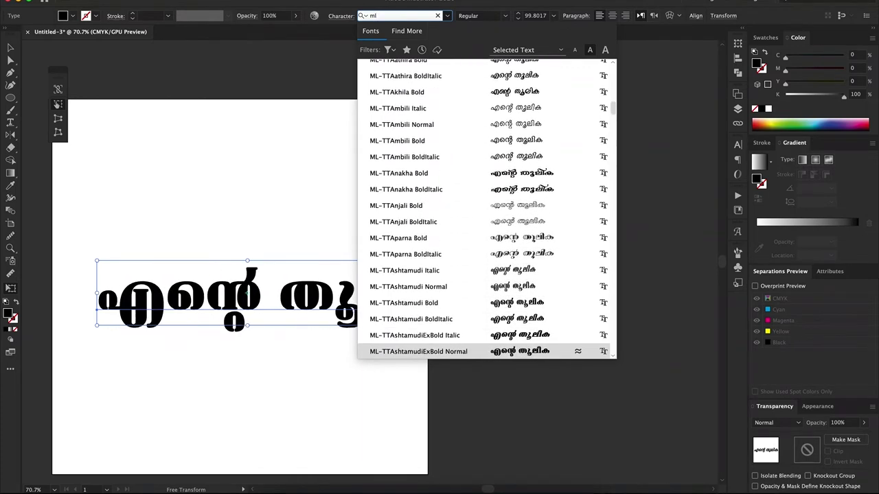
pyautogui.press('Down')
pyautogui.press('Down')
pyautogui.press('Down')
pyautogui.press('Down')
pyautogui.press('Down')
pyautogui.press('Down')
pyautogui.press('Down')
pyautogui.press('Down')
pyautogui.press('Down')
pyautogui.press('Down')
pyautogui.press('Down')
pyautogui.press('Down')
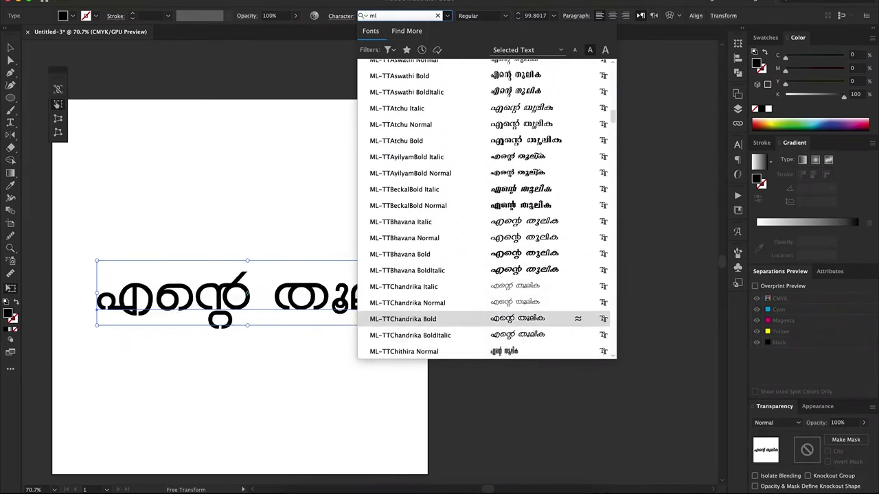
pyautogui.press('Down')
pyautogui.press('Down')
pyautogui.press('Down')
pyautogui.press('Down')
pyautogui.press('Down')
pyautogui.press('Down')
pyautogui.press('Down')
pyautogui.press('Down')
pyautogui.press('Down')
pyautogui.press('Down')
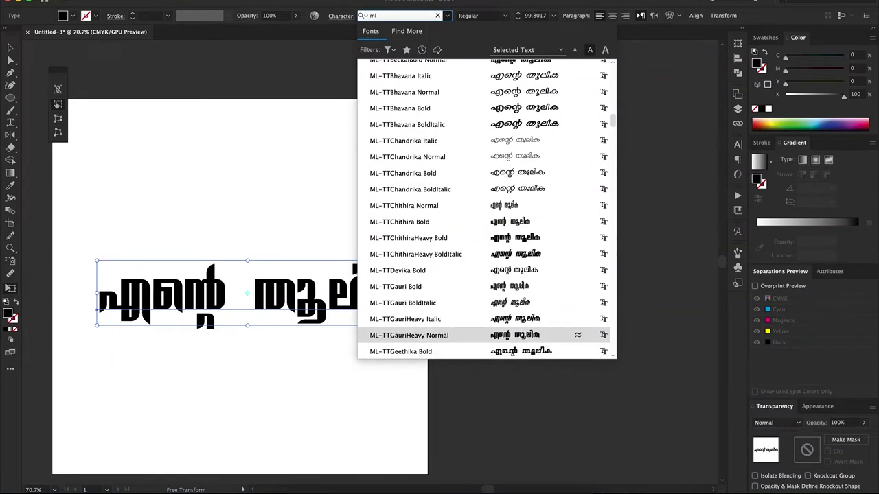
pyautogui.press('Escape')
pyautogui.hotkey('ctrl', '0')
pyautogui.hotkey('ctrl', 'shift', 'o')
# Step: Move the second word 'തൂലിക' beneath the first and shift one glyph piece up-right
pyautogui.click(554, 287)
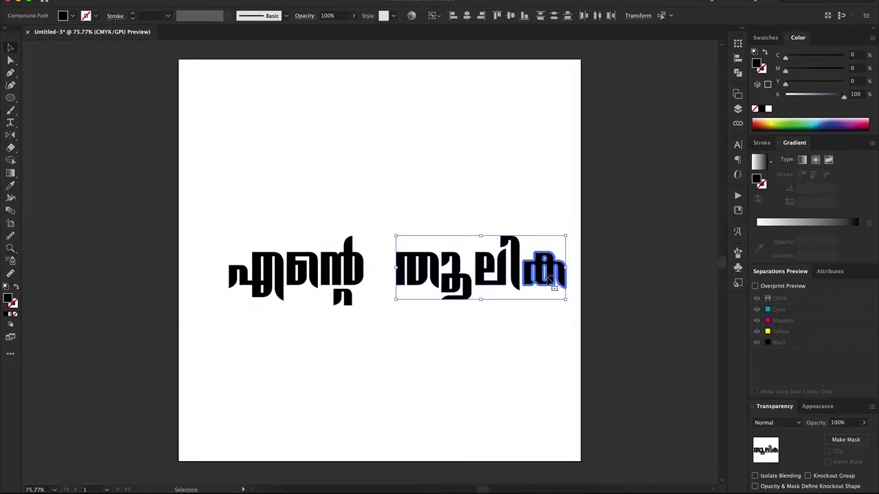
pyautogui.moveTo(554, 287); pyautogui.dragTo(421, 346)
pyautogui.hotkey('ctrl', '+')
pyautogui.scroll(5, 288, 335)
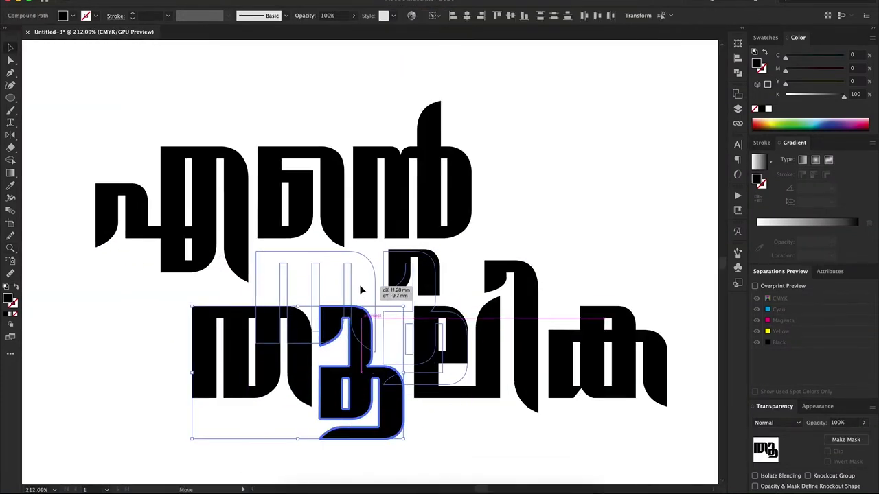
pyautogui.moveTo(360, 398); pyautogui.dragTo(418, 300)
# Step: Spread the second word's glyph pieces apart, moving the small piece and last letter right
pyautogui.press('a')
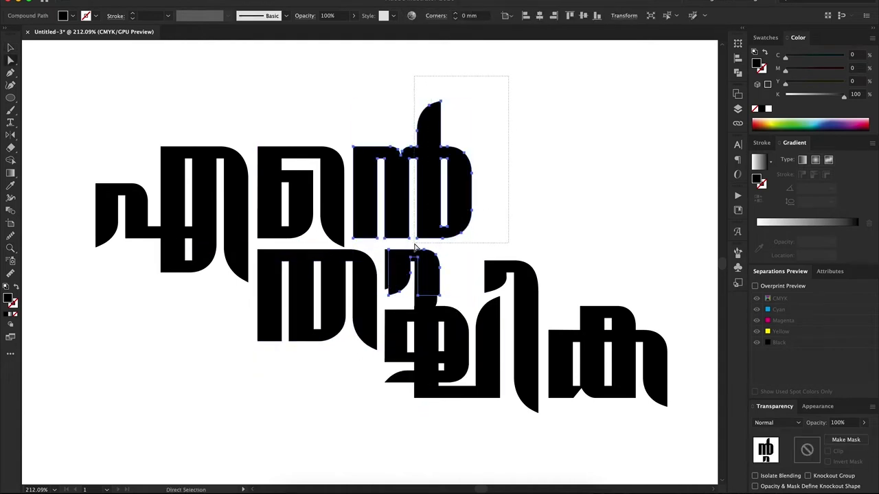
pyautogui.moveTo(415, 247); pyautogui.dragTo(495, 240)
pyautogui.press('v')
pyautogui.doubleClick(443, 282)
pyautogui.press('Escape')
pyautogui.click(430, 274)
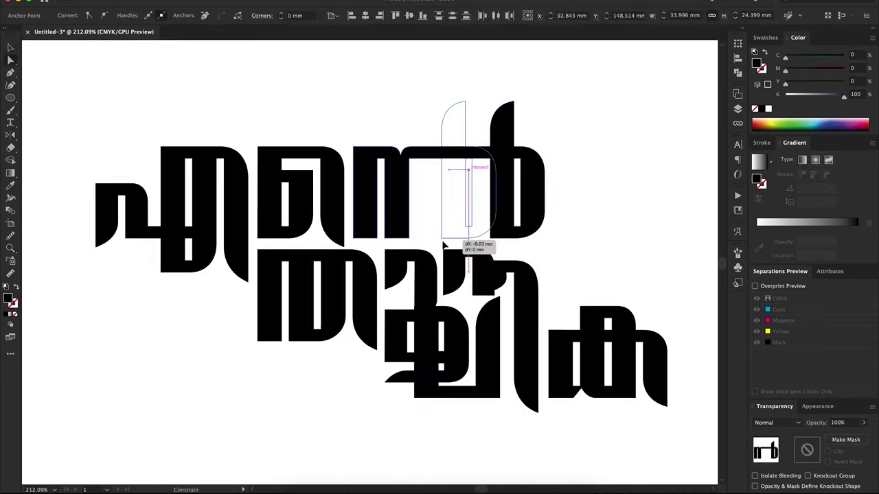
pyautogui.moveTo(536, 237); pyautogui.dragTo(489, 237)
pyautogui.keyDown('shift'); pyautogui.click(605, 323); pyautogui.keyUp('shift')
pyautogui.moveTo(537, 352); pyautogui.dragTo(610, 352)
pyautogui.click(482, 397)
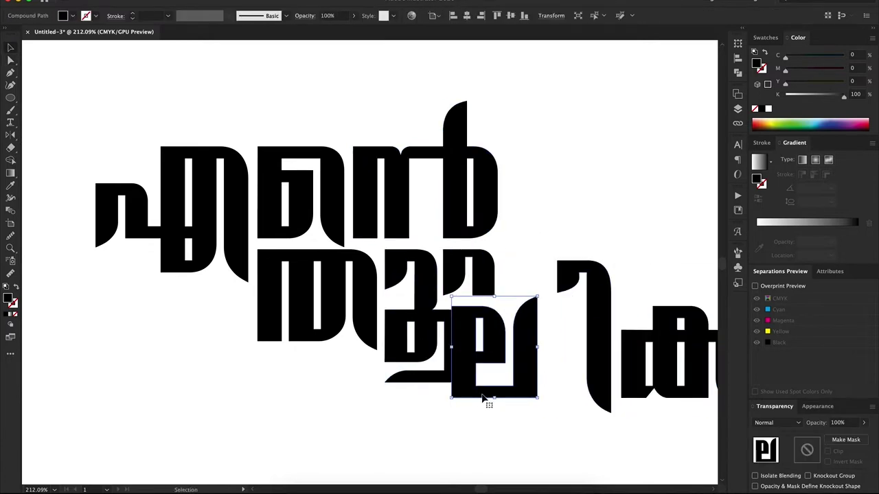
pyautogui.click(366, 420)
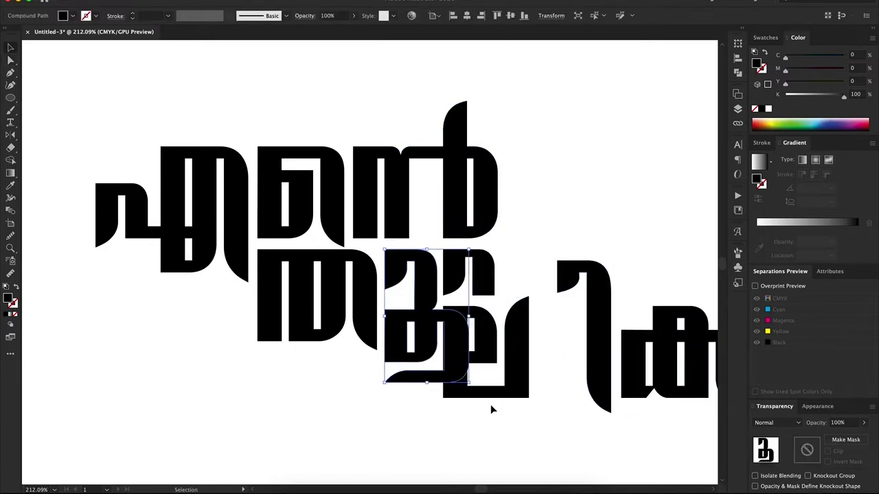
# Step: Align the tall stem piece and drop the loop of ത low onto a long stem
pyautogui.press('a')
pyautogui.hotkey('ctrl', 'z')
pyautogui.press('v')
pyautogui.moveTo(425, 324); pyautogui.dragTo(425, 397)
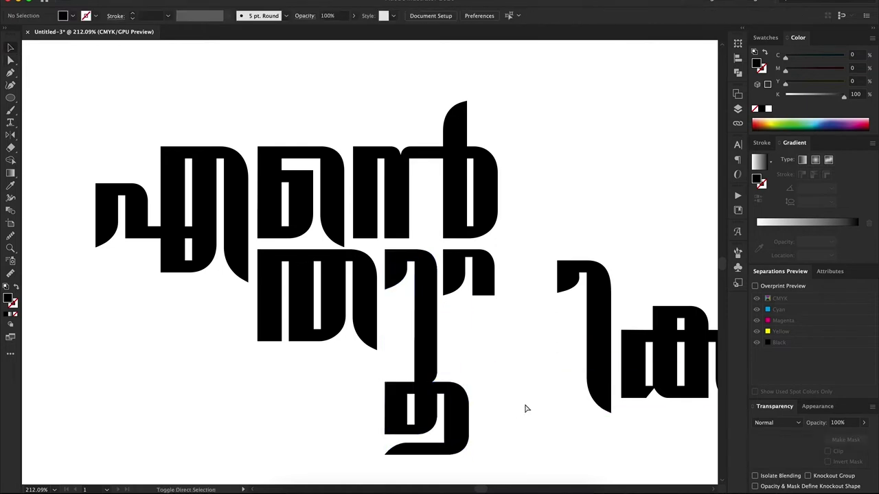
pyautogui.moveTo(460, 341); pyautogui.dragTo(398, 324)
pyautogui.hotkey('ctrl', '=')
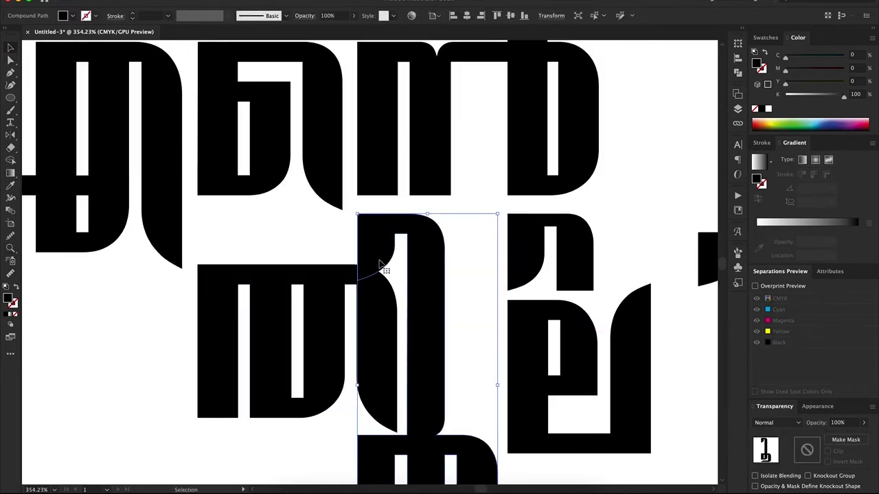
pyautogui.moveTo(380, 263); pyautogui.dragTo(395, 265)
pyautogui.hotkey('ctrl', '-')
pyautogui.press('v')
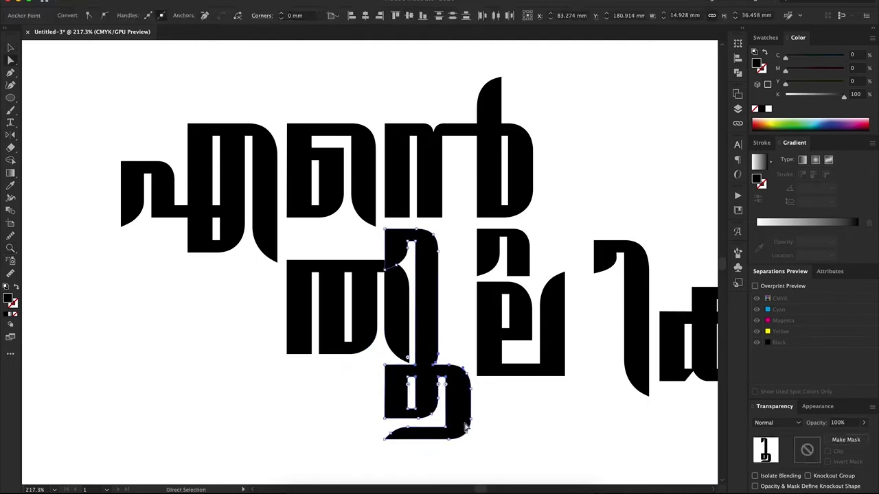
pyautogui.moveTo(460, 370); pyautogui.dragTo(471, 418)
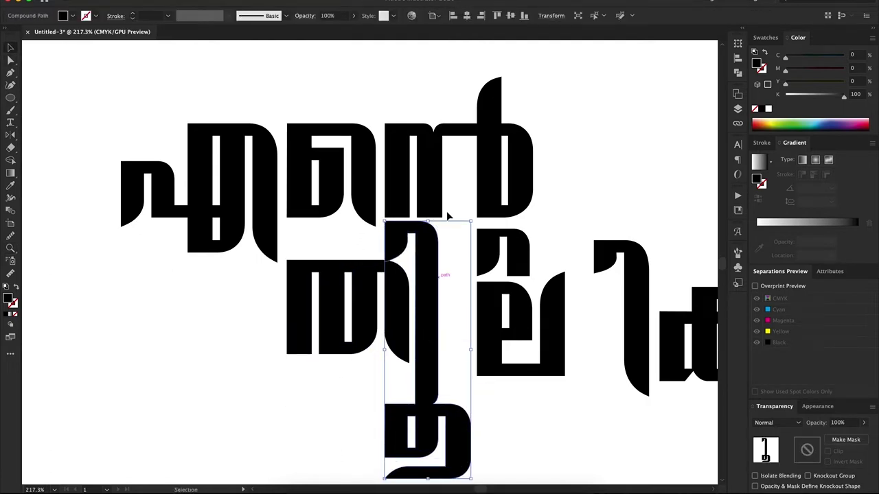
# Step: Adjust the upper hook's anchor point and move the lower glyph back up beside the stem
pyautogui.scroll(3, 320, 208)
pyautogui.hotkey('ctrl', 'z')
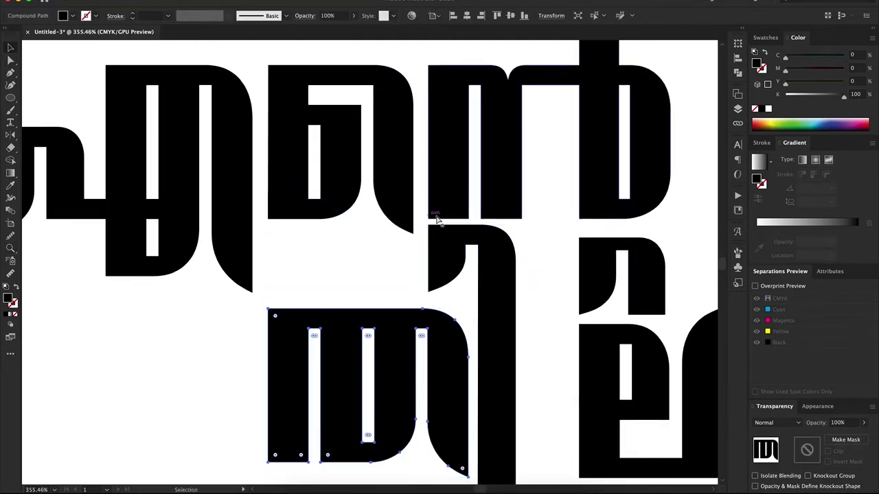
pyautogui.hotkey('ctrl', 'shift', 'z')
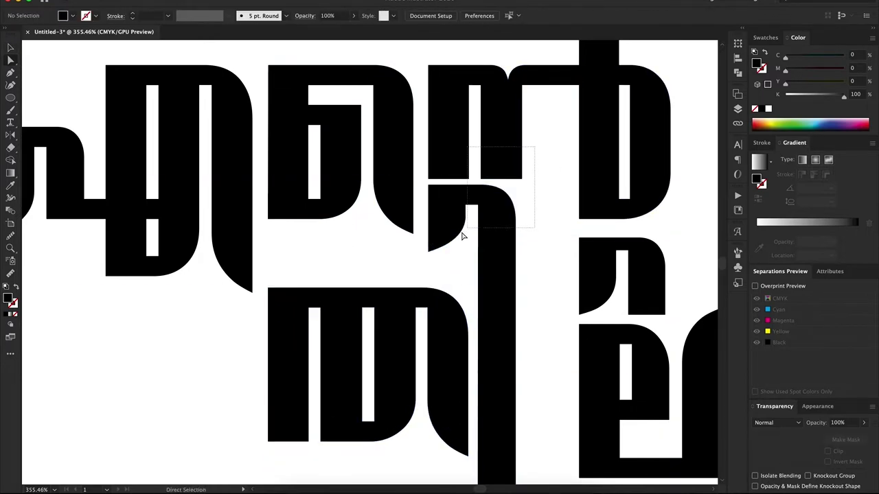
pyautogui.moveTo(461, 235); pyautogui.dragTo(431, 237)
pyautogui.moveTo(406, 298); pyautogui.dragTo(451, 251)
pyautogui.scroll(-3, 451, 251)
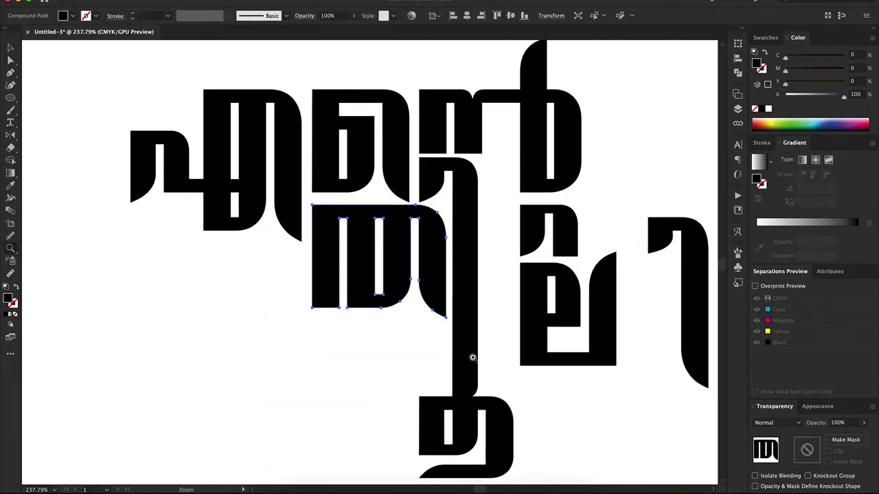
pyautogui.scroll(2, 471, 359)
pyautogui.scroll(-2, 507, 348)
pyautogui.click(506, 403)
pyautogui.scroll(2, 506, 402)
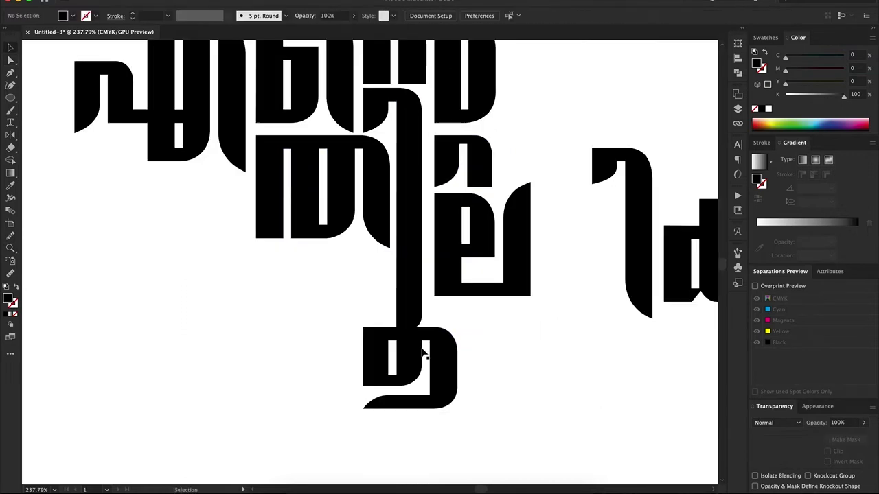
pyautogui.hotkey('shift', 'Up')
pyautogui.click(402, 151)
# Step: Slide the right glyph left beside the others and raise it slightly
pyautogui.scroll(2, 469, 351)
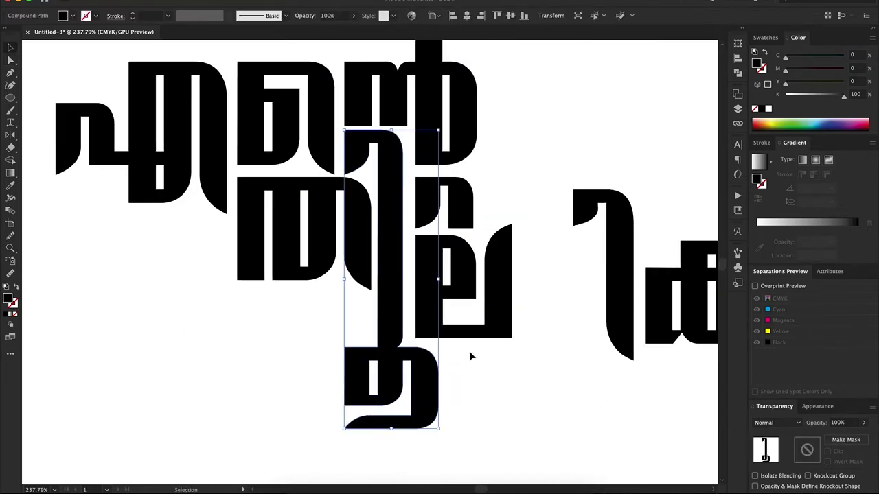
pyautogui.scroll(2, 385, 52)
pyautogui.hscroll(2, 385, 53)
pyautogui.click(382, 396)
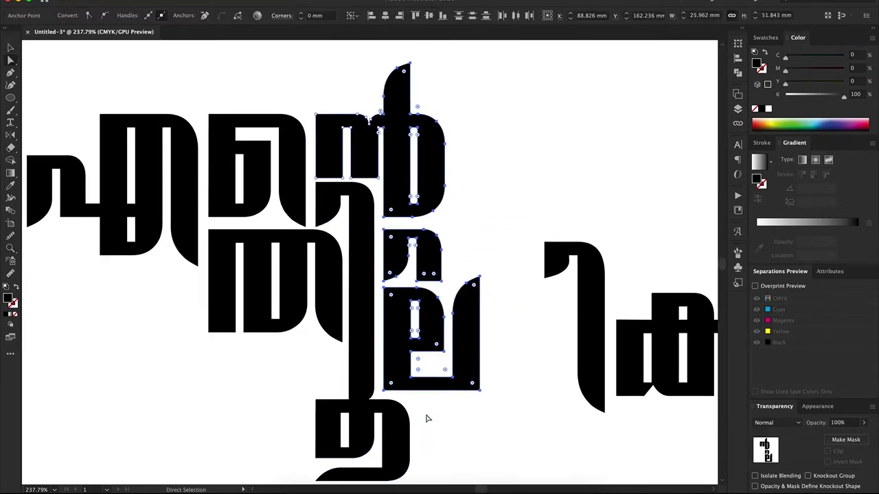
pyautogui.scroll(-2, 425, 417)
pyautogui.moveTo(510, 294); pyautogui.dragTo(464, 294)
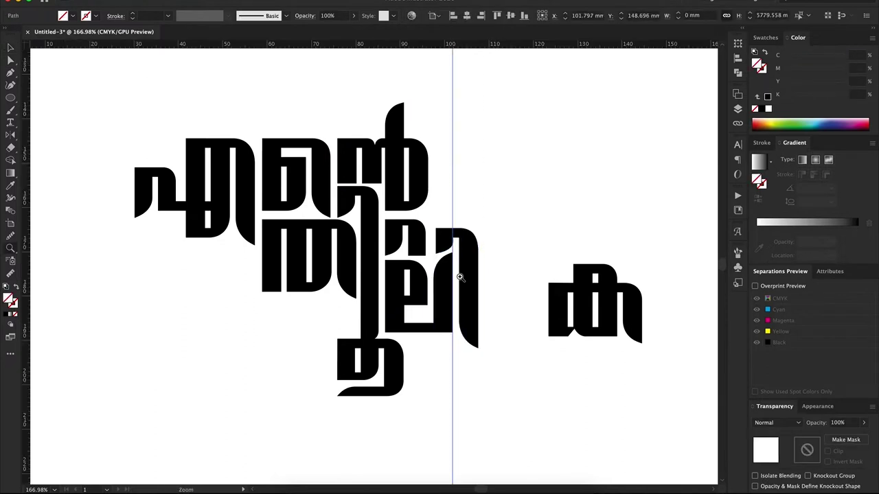
pyautogui.scroll(3, 499, 229)
pyautogui.click(542, 236)
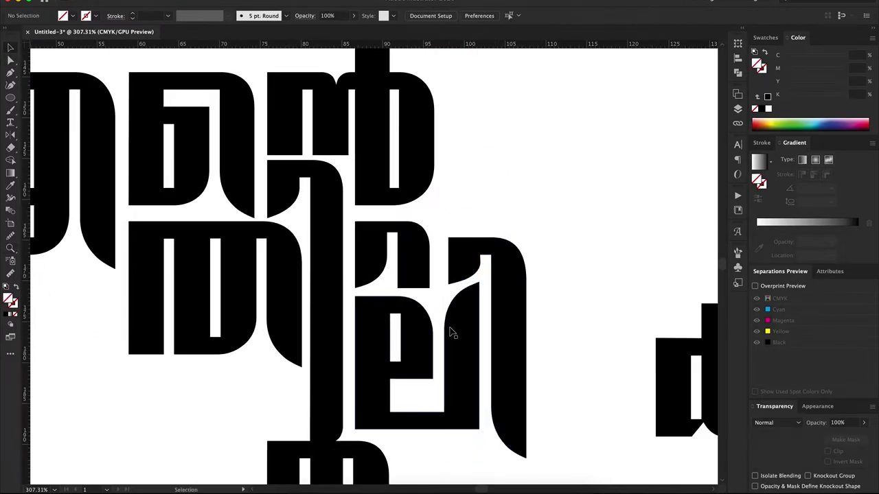
pyautogui.moveTo(447, 328); pyautogui.dragTo(529, 295)
# Step: Reshape the curved hook of ല and nudge ക left against it
pyautogui.hotkey('shift', 'Up')
pyautogui.moveTo(484, 272); pyautogui.dragTo(443, 350)
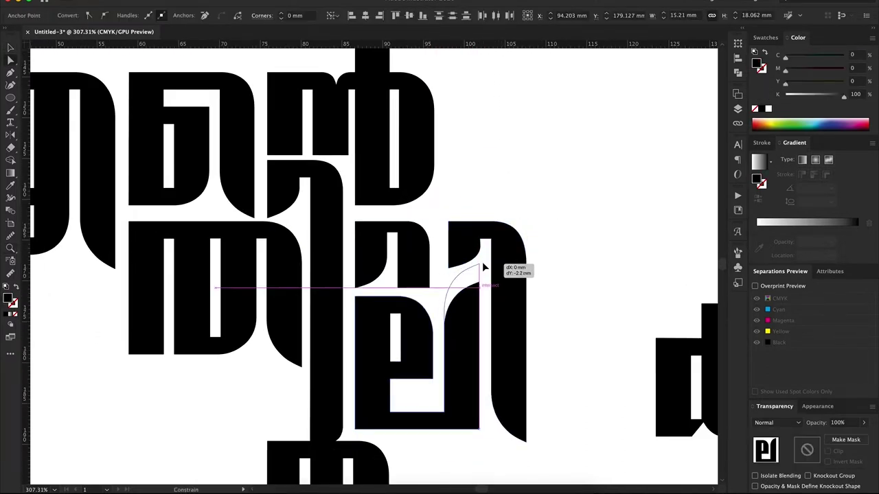
pyautogui.scroll(-3, 502, 294)
pyautogui.moveTo(611, 304)
pyautogui.mouseDown()
pyautogui.moveTo(549, 304)
pyautogui.moveTo(549, 296)
pyautogui.mouseUp()
pyautogui.click(496, 102)
pyautogui.scroll(3, 549, 295)
pyautogui.moveTo(632, 298); pyautogui.dragTo(611, 280)
pyautogui.hotkey('ctrl', '0')
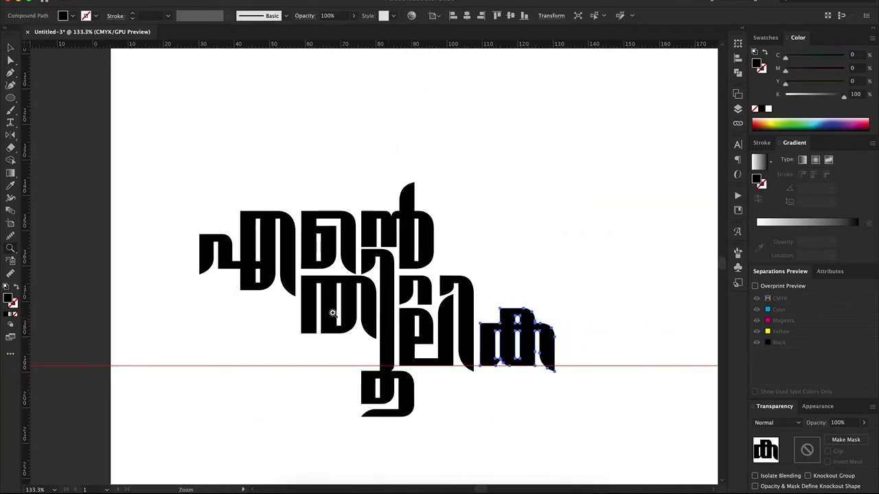
# Step: Drag anchor points on the stem glyph so the lettering closes up
pyautogui.click(668, 376)
pyautogui.scroll(2, 361, 282)
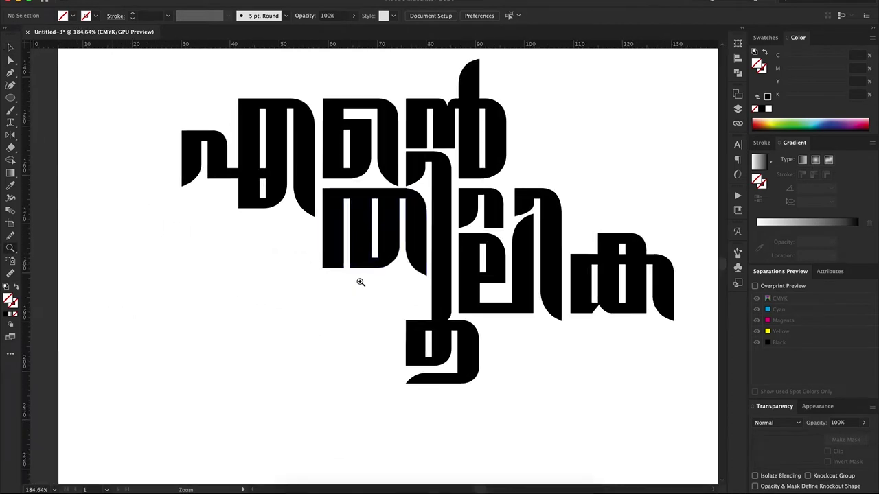
pyautogui.moveTo(429, 278); pyautogui.dragTo(447, 317)
pyautogui.click(540, 359)
pyautogui.press('v')
pyautogui.scroll(2, 563, 288)
pyautogui.hscroll(2, 563, 288)
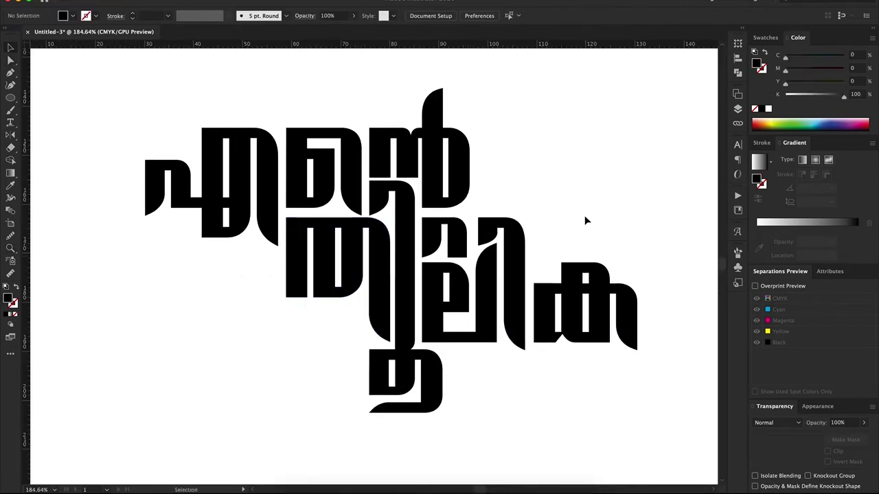
# Step: Raise the ീ hook into a tall stem and extend the ത glyph's stems downward
pyautogui.press('a')
pyautogui.moveTo(473, 211)
pyautogui.mouseDown()
pyautogui.moveTo(527, 272)
pyautogui.moveTo(526, 158)
pyautogui.mouseUp()
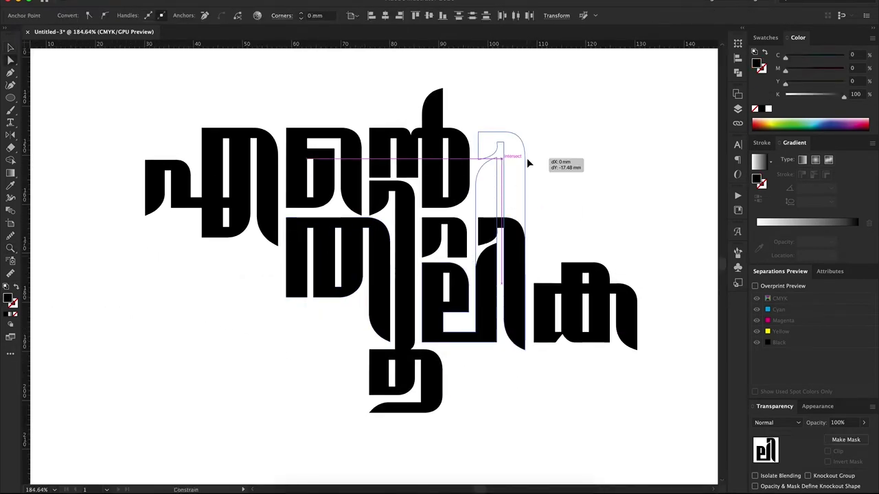
pyautogui.press('v')
pyautogui.click(262, 233)
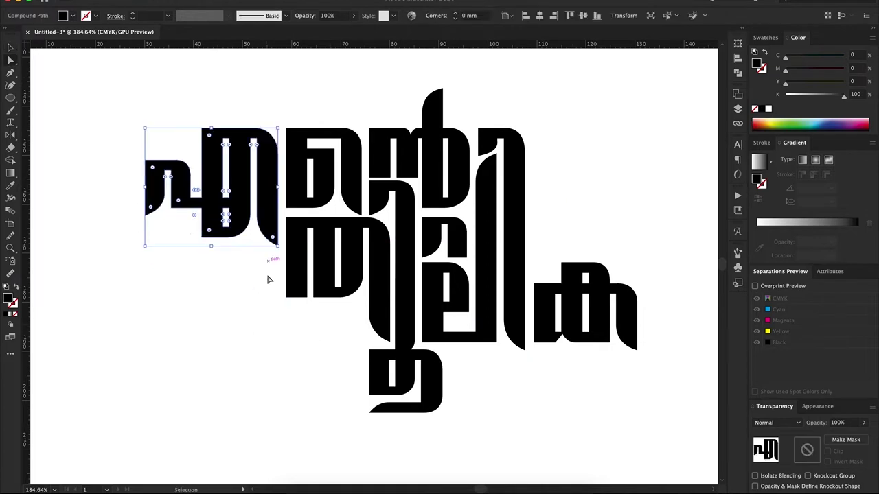
pyautogui.moveTo(271, 262); pyautogui.dragTo(281, 264)
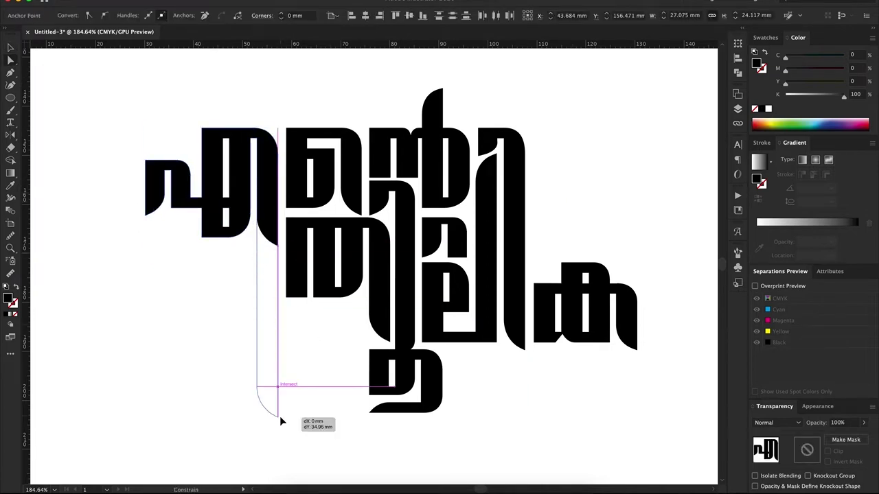
pyautogui.moveTo(280, 416); pyautogui.dragTo(279, 416)
pyautogui.click(281, 278)
pyautogui.moveTo(374, 288); pyautogui.dragTo(374, 409)
pyautogui.press('v')
pyautogui.click(183, 270)
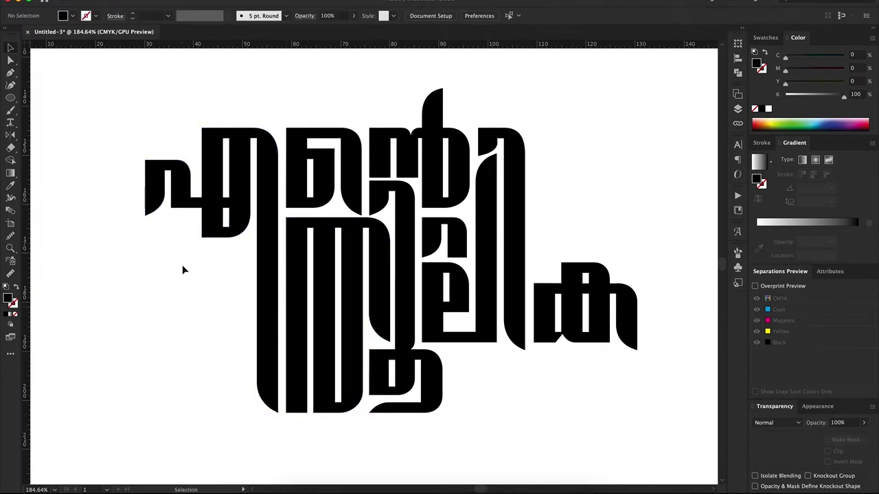
# Step: Extend the first glyph's stem down to the baseline and fine-tune its bottom anchor
pyautogui.moveTo(254, 270); pyautogui.dragTo(254, 269)
pyautogui.moveTo(252, 221); pyautogui.dragTo(252, 299)
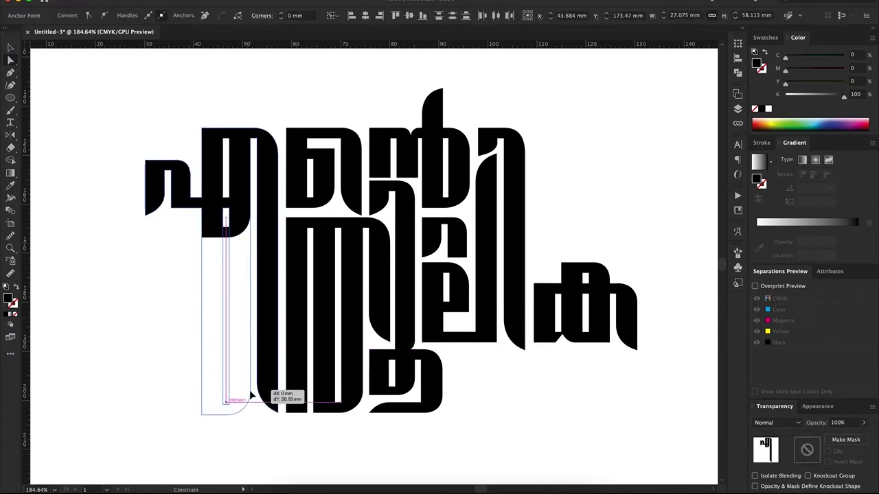
pyautogui.moveTo(251, 396); pyautogui.dragTo(251, 398)
pyautogui.click(193, 361)
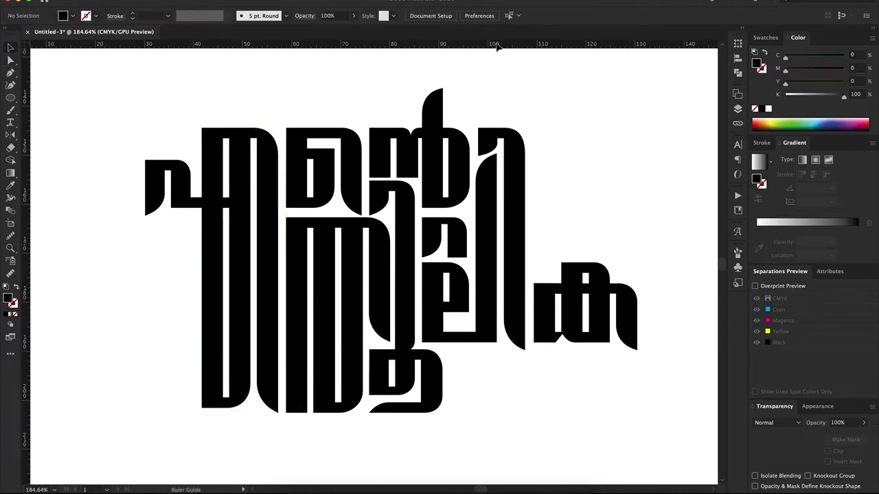
pyautogui.click(206, 365)
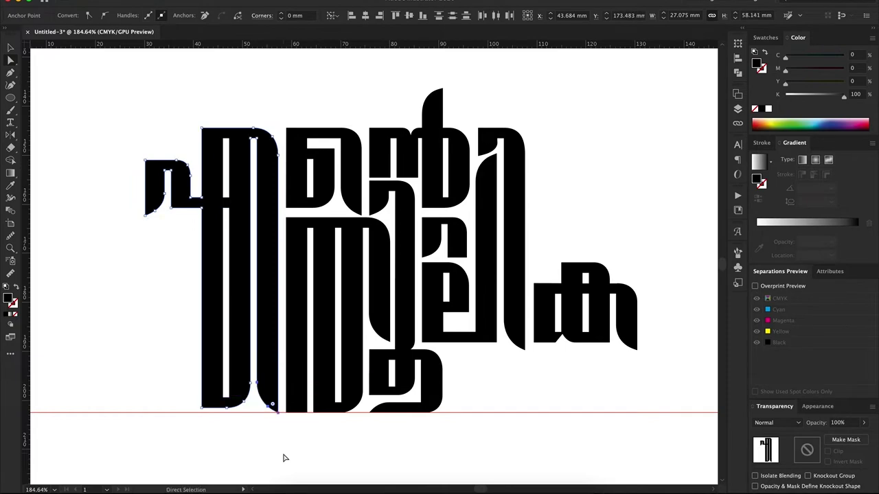
pyautogui.moveTo(172, 365); pyautogui.dragTo(255, 414)
pyautogui.scroll(5, 271, 398)
pyautogui.moveTo(337, 313); pyautogui.dragTo(337, 337)
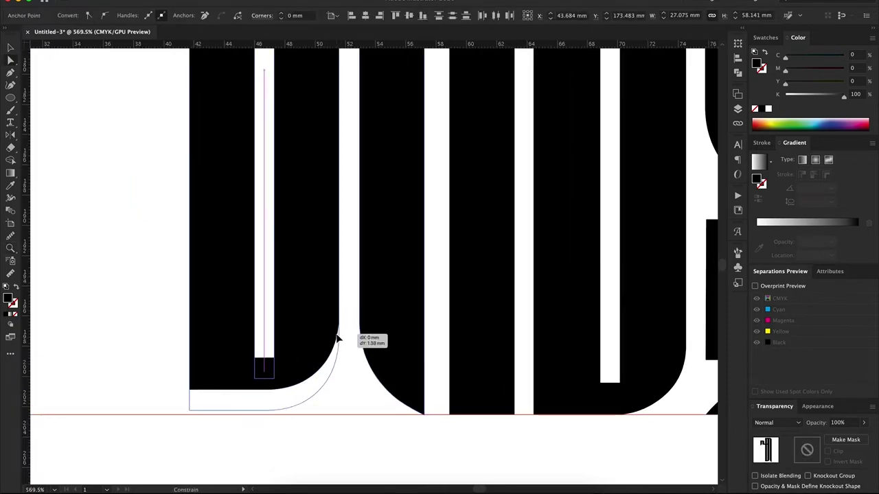
pyautogui.scroll(-5, 349, 422)
pyautogui.click(349, 423)
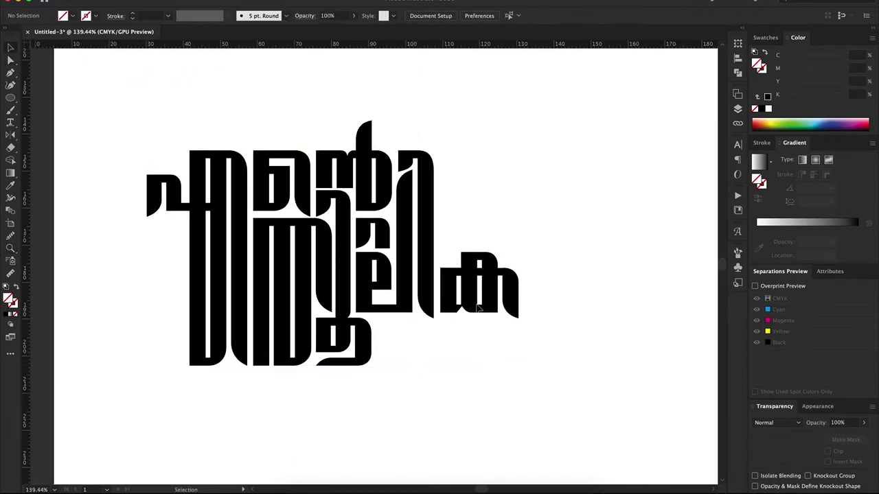
# Step: Add a top guide, raise glyph tops to it, and extend ൽ's right stroke to the bottom guide
pyautogui.moveTo(161, 129); pyautogui.dragTo(146, 129)
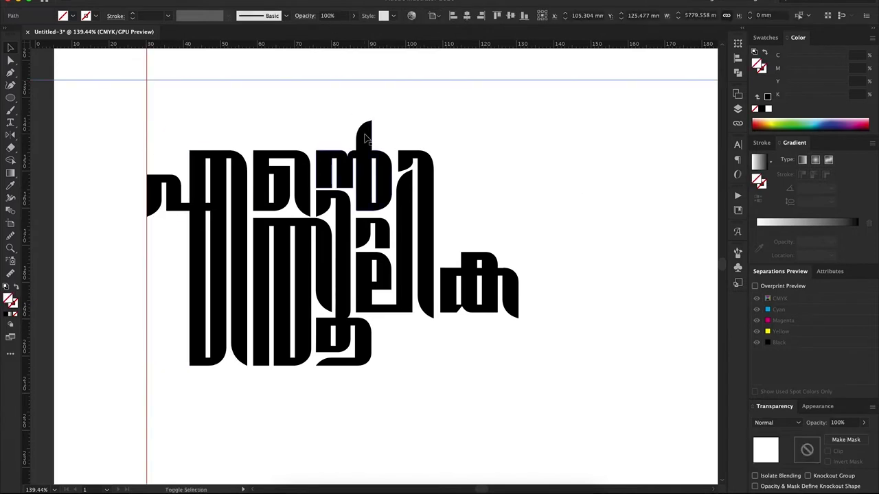
pyautogui.hotkey('ctrl', 'a')
pyautogui.click(534, 90)
pyautogui.scroll(3, 275, 129)
pyautogui.press('a')
pyautogui.moveTo(237, 144)
pyautogui.mouseDown()
pyautogui.moveTo(318, 177)
pyautogui.moveTo(330, 160)
pyautogui.mouseUp()
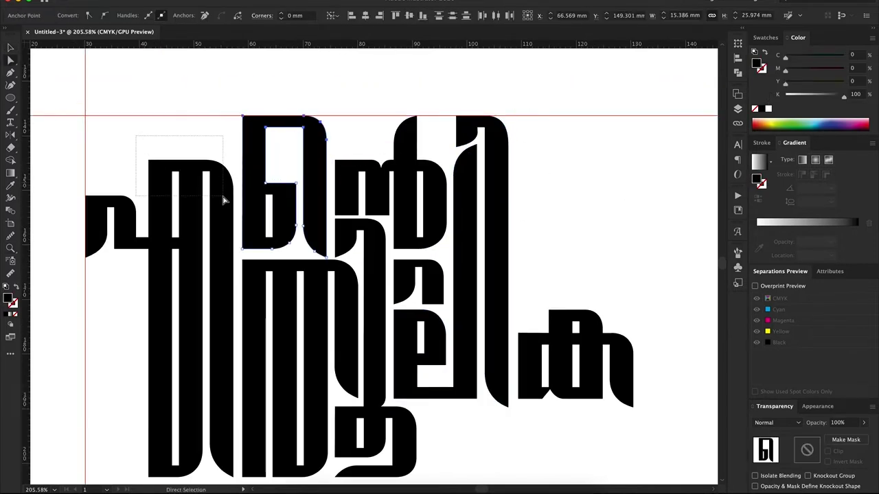
pyautogui.hotkey('ctrl', 'shift', 'a')
pyautogui.press('z')
pyautogui.keyDown('alt'); pyautogui.click(421, 353); pyautogui.keyUp('alt')
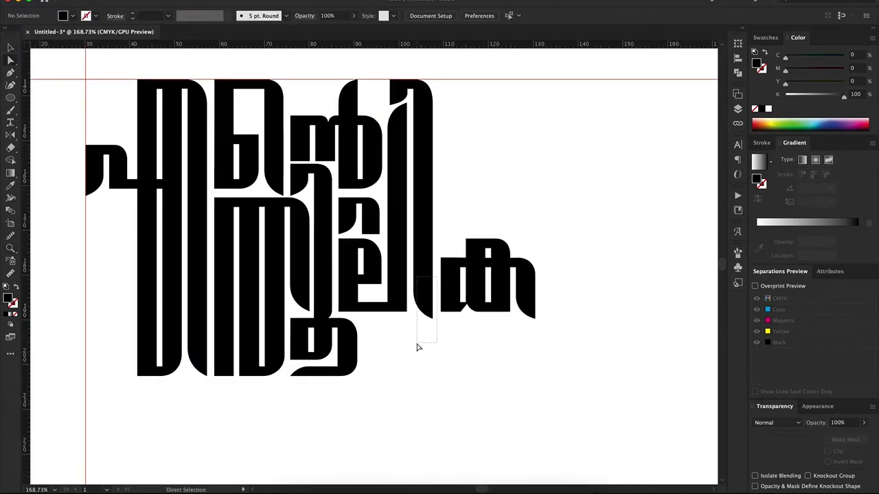
pyautogui.moveTo(422, 315); pyautogui.dragTo(434, 376)
pyautogui.press('v')
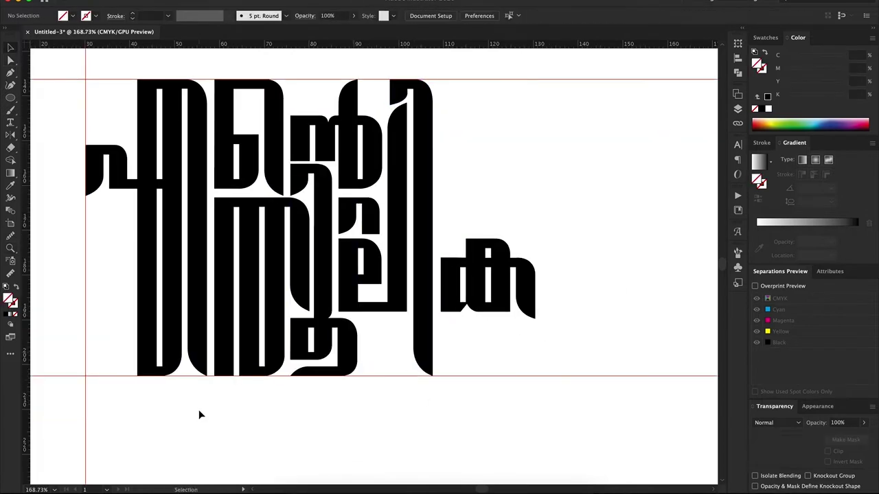
# Step: Raise the left glyph's bottom anchors and lower the first two glyphs' tops to the guides
pyautogui.press('a')
pyautogui.moveTo(131, 340); pyautogui.dragTo(213, 393)
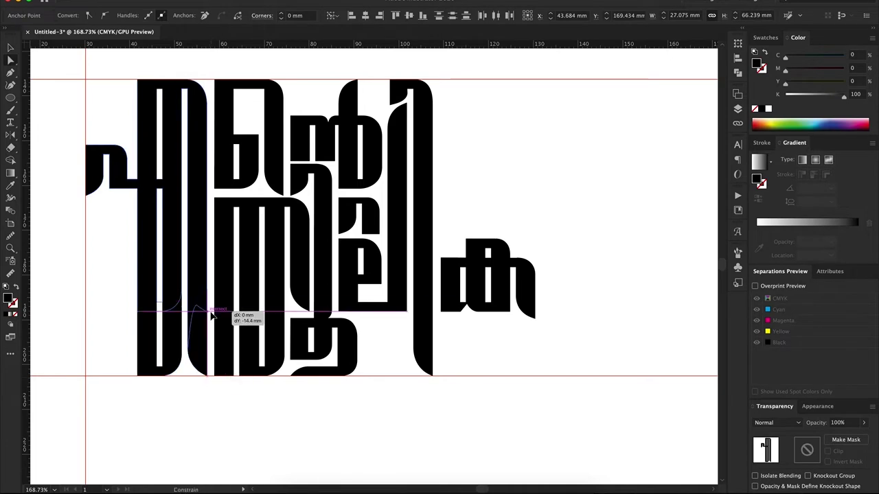
pyautogui.moveTo(97, 311); pyautogui.dragTo(211, 438)
pyautogui.moveTo(210, 315); pyautogui.dragTo(211, 312)
pyautogui.press('v')
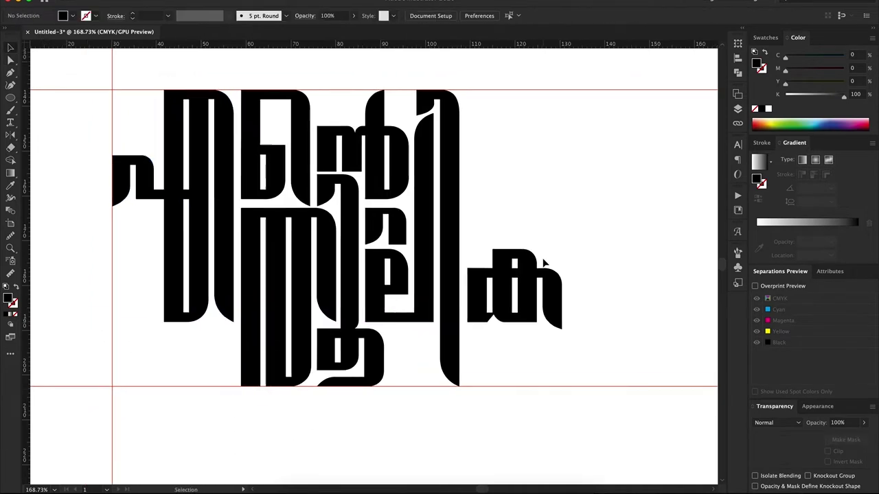
pyautogui.moveTo(146, 80)
pyautogui.mouseDown()
pyautogui.moveTo(317, 122)
pyautogui.moveTo(309, 130)
pyautogui.mouseUp()
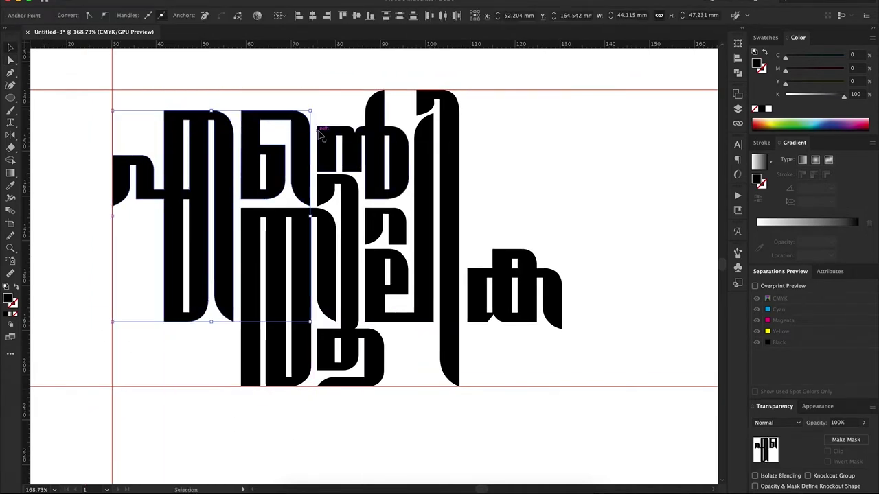
pyautogui.press('v')
pyautogui.hotkey('ctrl', 'shift', 'a')
# Step: Drop the ക glyph onto the baseline and adjust the middle glyph's anchor points
pyautogui.moveTo(519, 356); pyautogui.dragTo(516, 397)
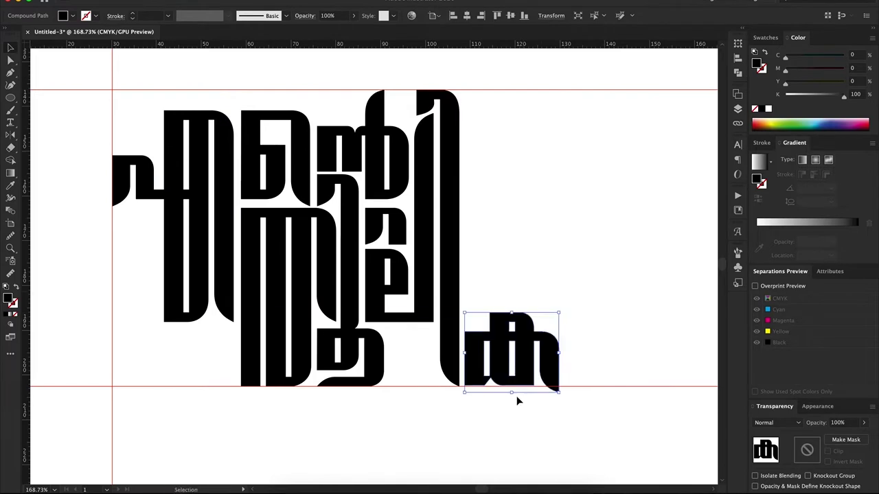
pyautogui.scroll(3, 516, 397)
pyautogui.scroll(-2, 532, 320)
pyautogui.click(492, 341)
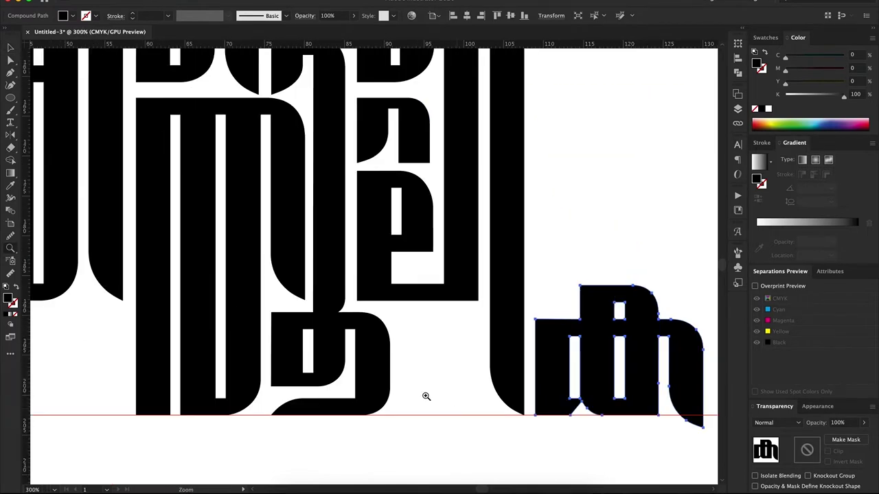
pyautogui.moveTo(402, 358); pyautogui.dragTo(357, 417)
pyautogui.press('v')
pyautogui.hotkey('ctrl', 'shift', 'a')
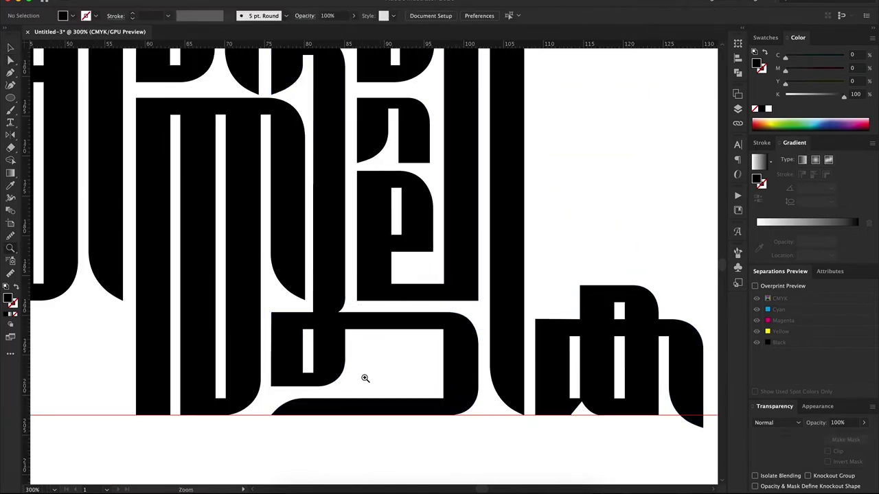
pyautogui.hotkey('ctrl', '0')
# Step: Clear the extra guides, lift ക up into the word, and group the whole logotype
pyautogui.rightClick(200, 352)
pyautogui.click(39, 398)
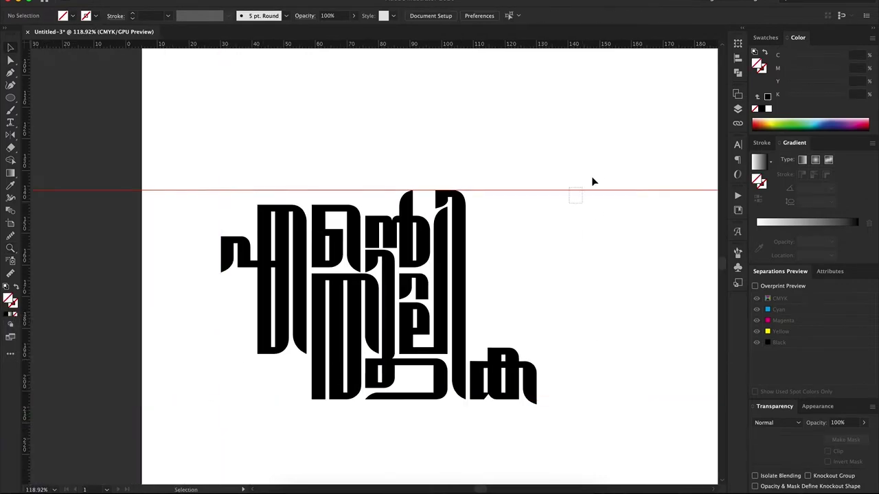
pyautogui.moveTo(474, 380); pyautogui.dragTo(515, 234)
pyautogui.hotkey('ctrl', '-')
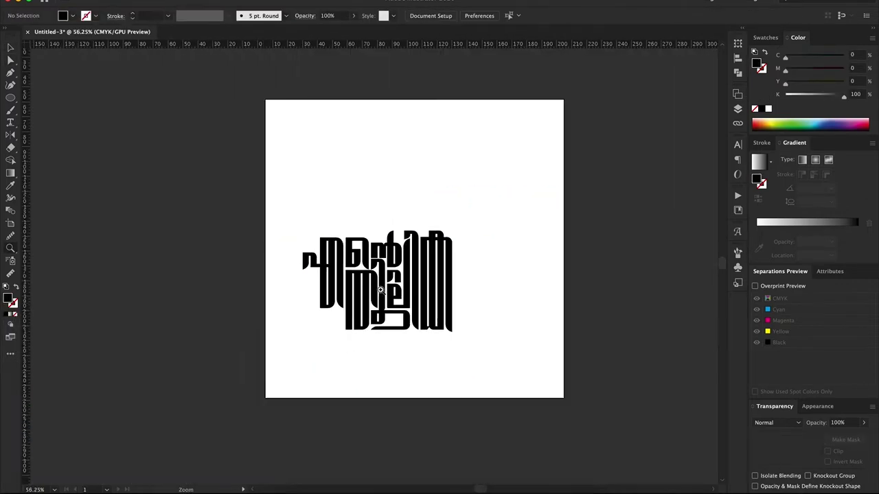
pyautogui.hotkey('ctrl', 'a')
pyautogui.press('v')
pyautogui.scroll(5, 486, 295)
pyautogui.hotkey('ctrl', 'shift', 'a')
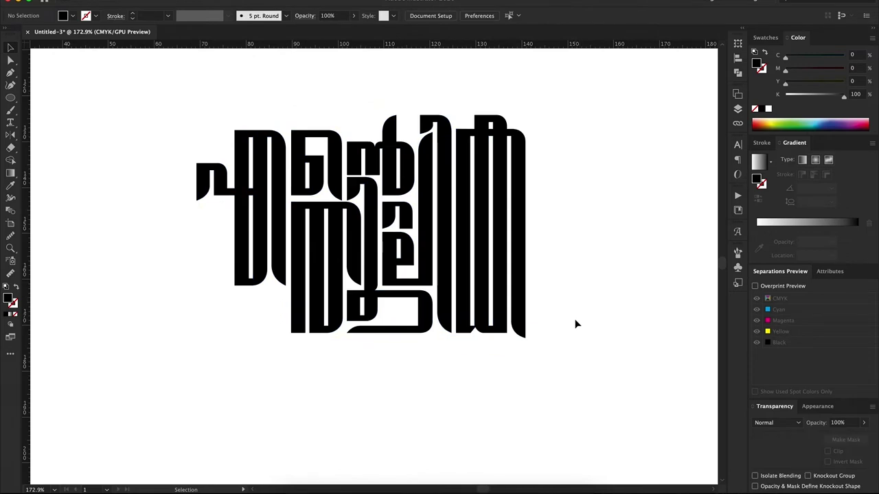
pyautogui.scroll(-5, 576, 324)
pyautogui.hotkey('ctrl', 'a')
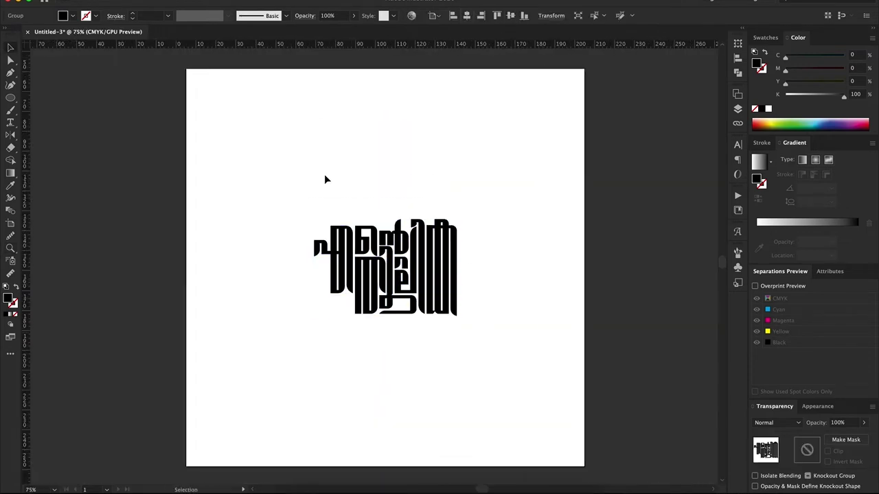
# Step: Adjust the logotype's left stroke and move the Lorem ipsum placeholder directly beneath it
pyautogui.click(324, 173)
pyautogui.press('z')
pyautogui.moveTo(400, 337); pyautogui.dragTo(421, 340)
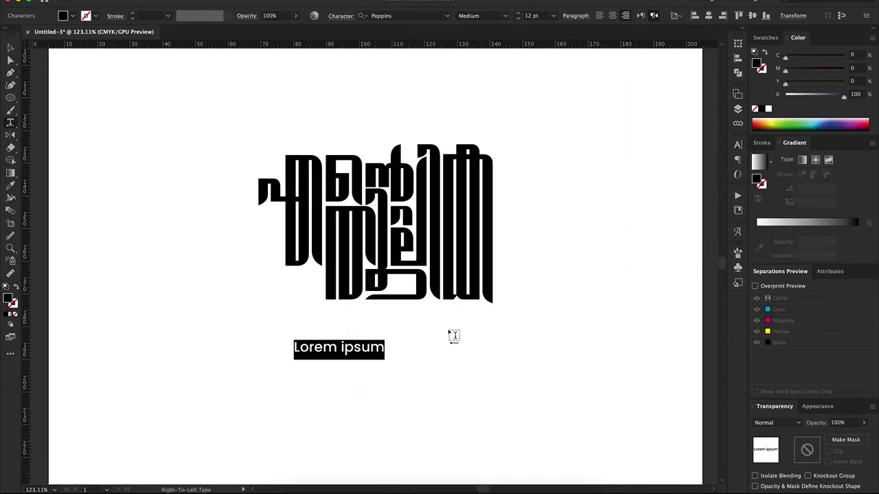
pyautogui.click(13, 60)
pyautogui.scroll(4, 280, 202)
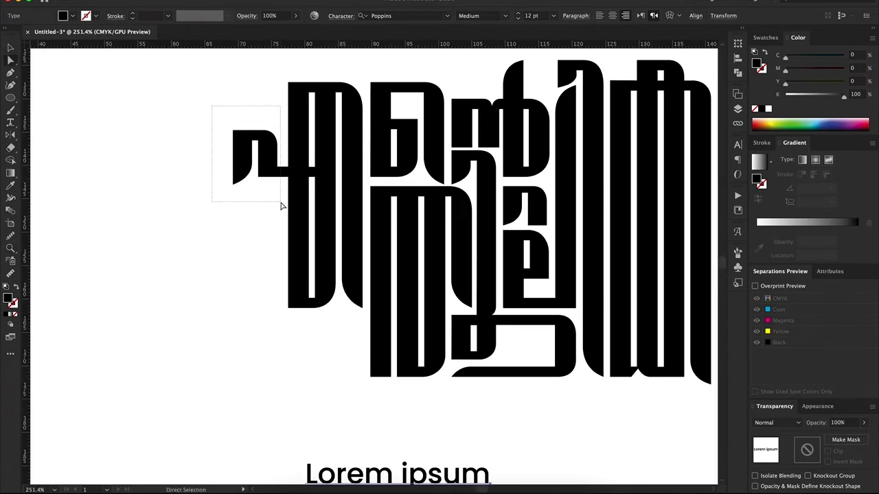
pyautogui.moveTo(255, 168); pyautogui.dragTo(250, 297)
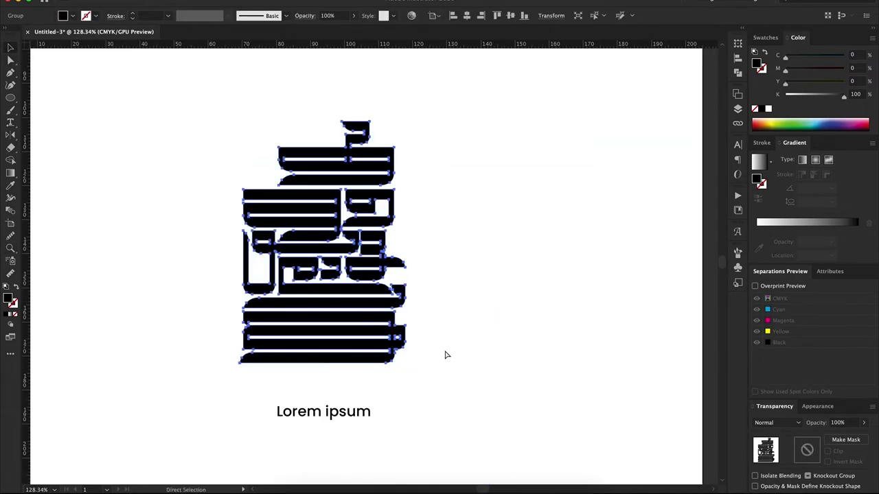
pyautogui.moveTo(445, 355); pyautogui.dragTo(249, 114)
pyautogui.moveTo(346, 411); pyautogui.dragTo(341, 334)
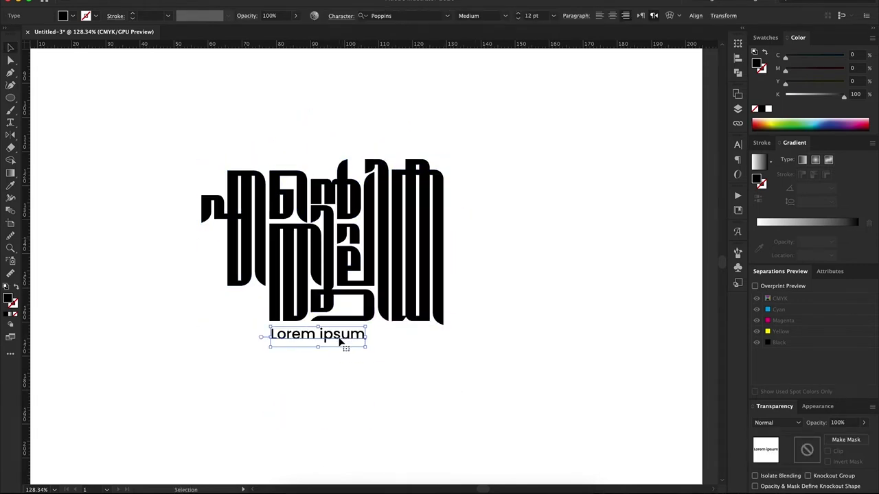
# Step: Try Light and Medium weights, then settle on Poppins Regular for the tagline
pyautogui.click(479, 15)
pyautogui.click(480, 77)
pyautogui.press('Escape')
pyautogui.scroll(3, 398, 335)
pyautogui.press('e')
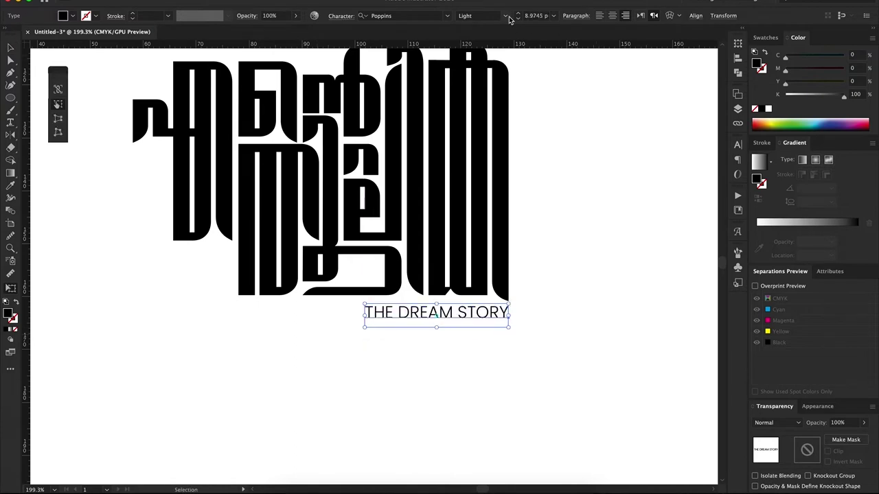
pyautogui.click(505, 15)
pyautogui.click(481, 124)
pyautogui.moveTo(370, 325); pyautogui.dragTo(303, 325)
pyautogui.scroll(3, 266, 326)
pyautogui.click(506, 15)
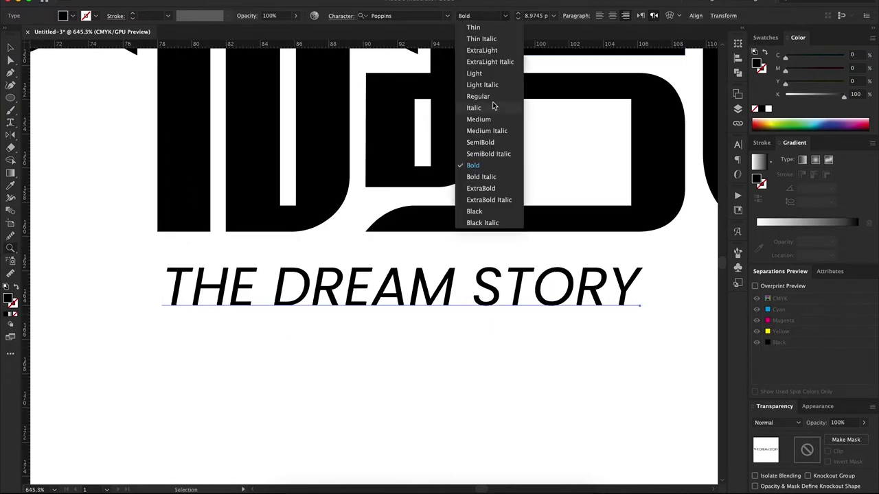
pyautogui.click(480, 101)
# Step: Scale the tagline with Free Transform to span the logotype's width
pyautogui.scroll(-2, 322, 299)
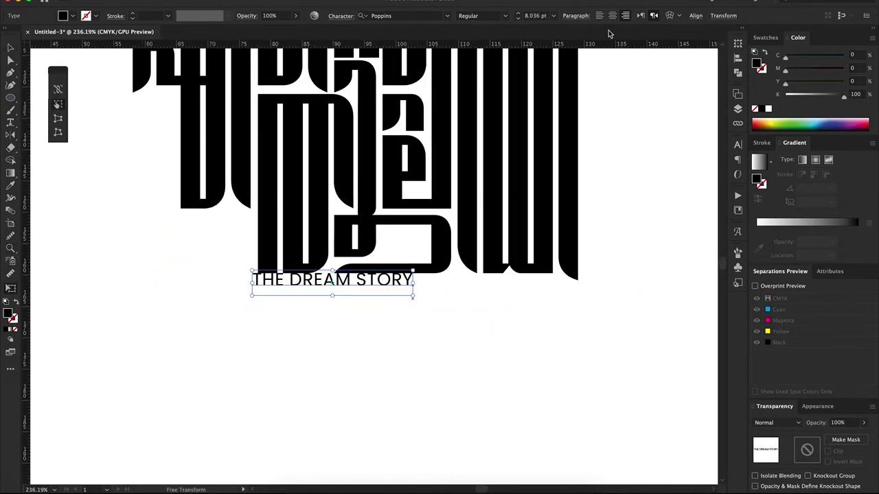
pyautogui.press('v')
pyautogui.moveTo(304, 286); pyautogui.dragTo(310, 287)
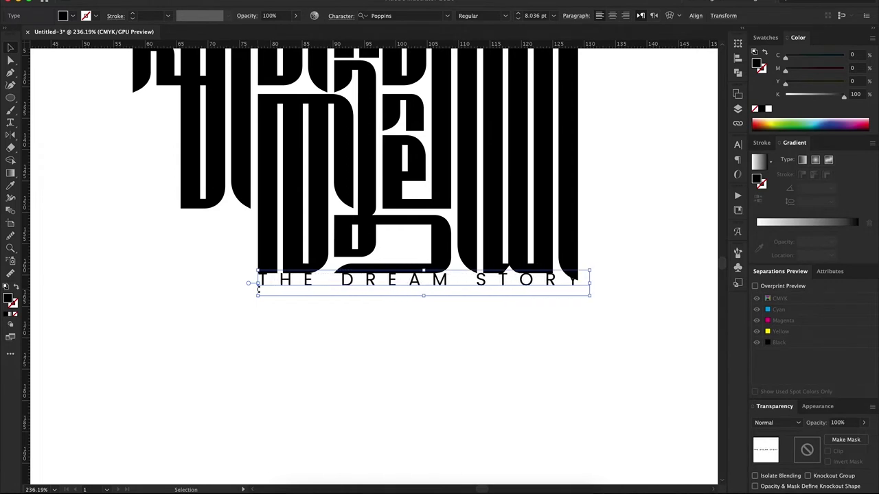
pyautogui.press('e')
pyautogui.moveTo(589, 286)
pyautogui.mouseDown()
pyautogui.moveTo(568, 295)
pyautogui.moveTo(588, 307)
pyautogui.mouseUp()
pyautogui.scroll(-3, 526, 362)
pyautogui.scroll(-3, 316, 308)
# Step: Set the artboard height to 297 mm and enlarge the logo with its tagline
pyautogui.hotkey('shift', 'o')
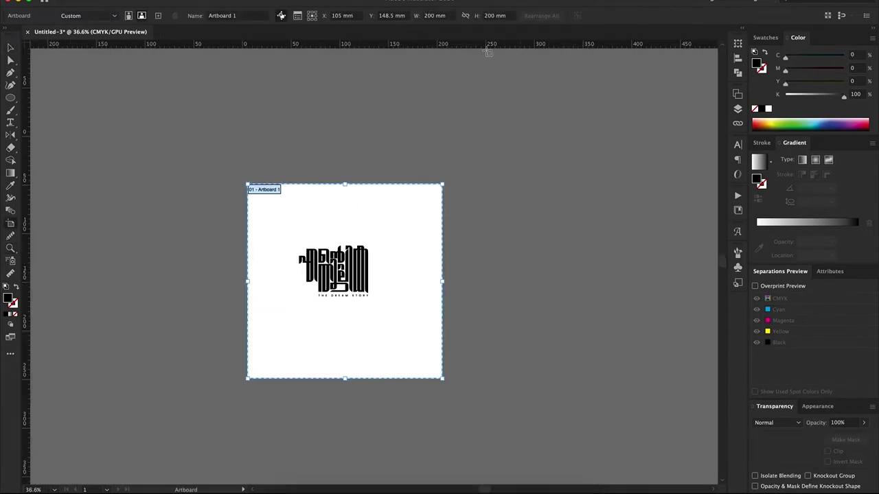
pyautogui.write('297')
pyautogui.press('Return')
pyautogui.press('v')
pyautogui.click(333, 271)
pyautogui.moveTo(370, 245); pyautogui.dragTo(390, 248)
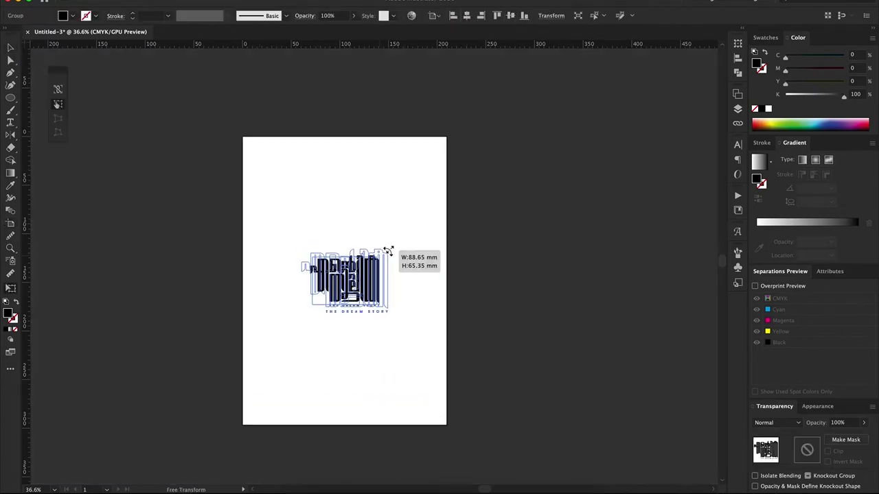
pyautogui.click(549, 343)
# Step: Draw a rectangle covering the whole artboard and fill it with teal
pyautogui.click(770, 39)
pyautogui.press('m')
pyautogui.moveTo(446, 425); pyautogui.dragTo(446, 426)
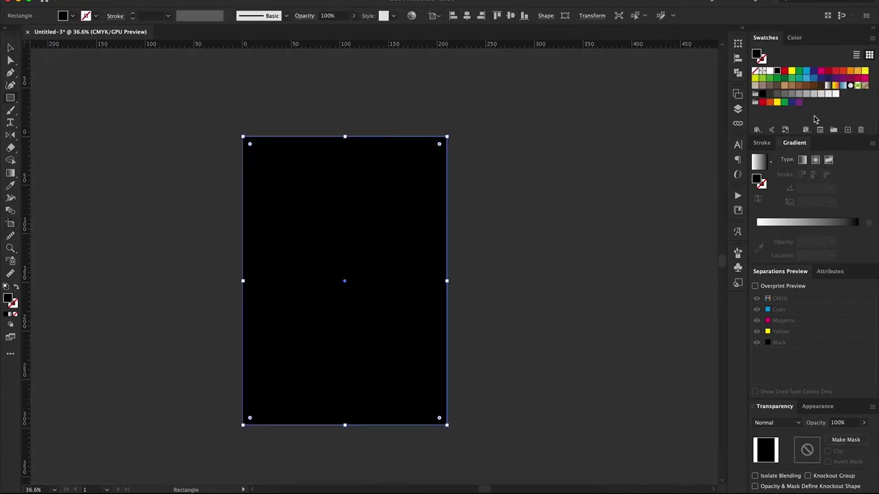
pyautogui.click(777, 77)
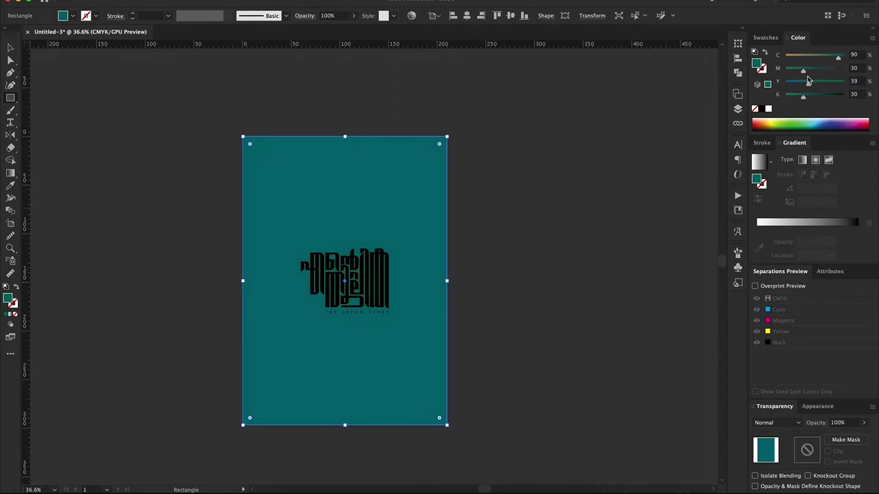
# Step: Move the tagline lower beneath the logo
pyautogui.click(338, 278)
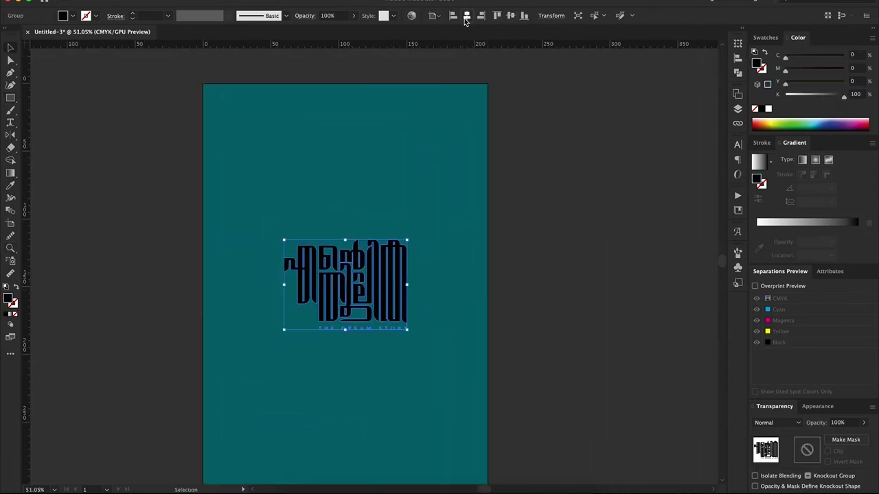
pyautogui.scroll(5, 338, 278)
pyautogui.doubleClick(311, 248)
pyautogui.press('Escape')
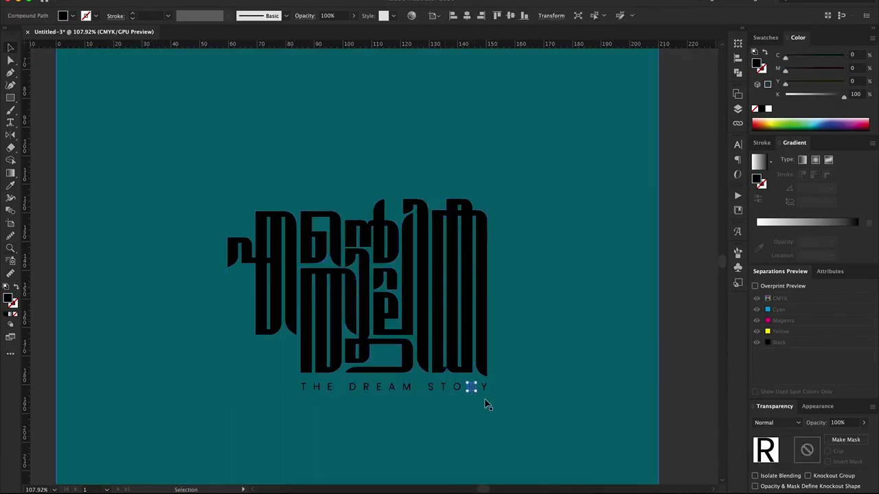
pyautogui.moveTo(439, 386)
pyautogui.mouseDown()
pyautogui.moveTo(421, 254)
pyautogui.moveTo(421, 282)
pyautogui.mouseUp()
pyautogui.hotkey('ctrl', '0')
# Step: Make the logotype's upper-left letters white and the remaining letters yellow (K 0)
pyautogui.scroll(3, 634, 314)
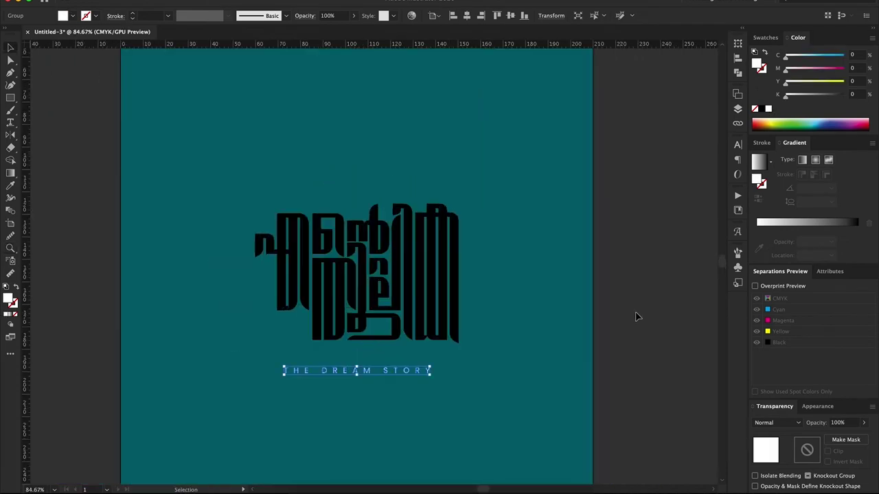
pyautogui.scroll(3, 329, 269)
pyautogui.click(402, 282)
pyautogui.press('d')
pyautogui.click(447, 323)
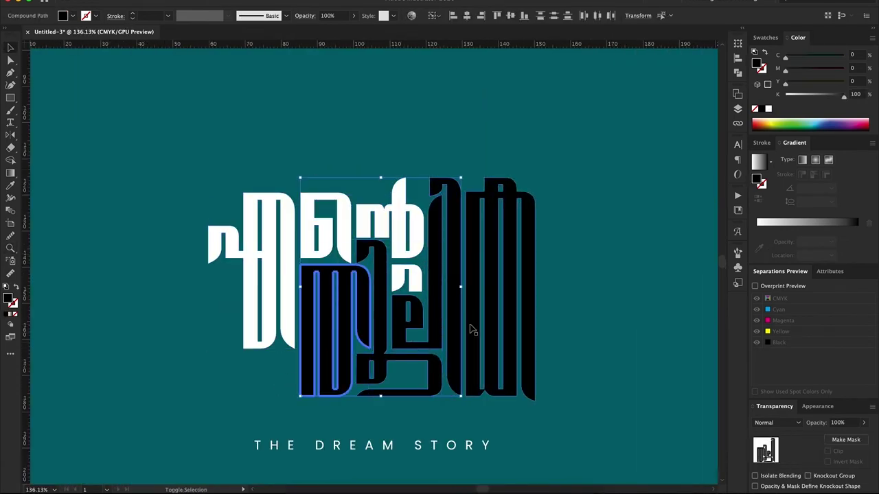
pyautogui.write('100')
pyautogui.press('Return')
pyautogui.hotkey('ctrl', '0')
# Step: Reposition the logo and tagline toward the top of the cover
pyautogui.click(391, 275)
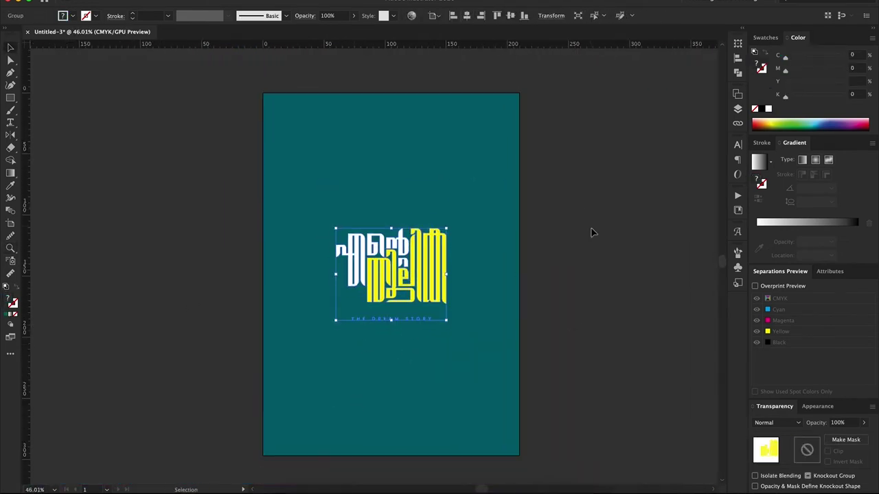
pyautogui.click(426, 387)
pyautogui.moveTo(378, 330); pyautogui.dragTo(460, 330)
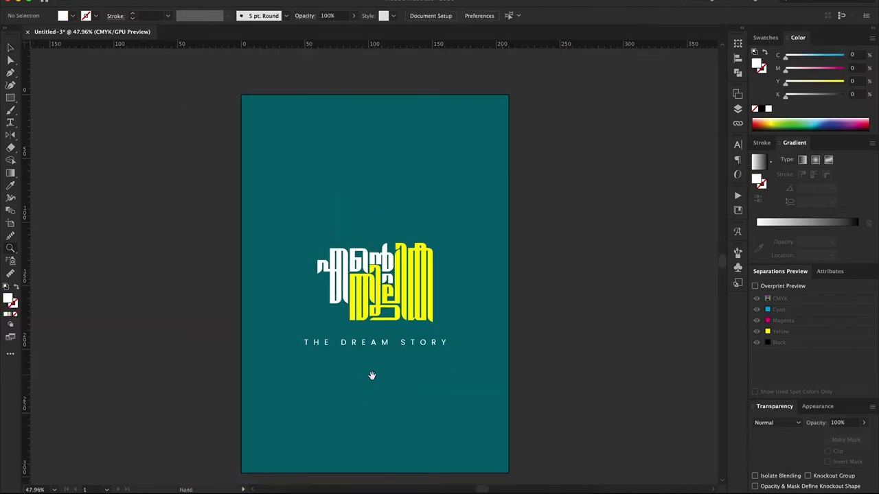
pyautogui.click(611, 268)
pyautogui.hotkey('ctrl', 'a')
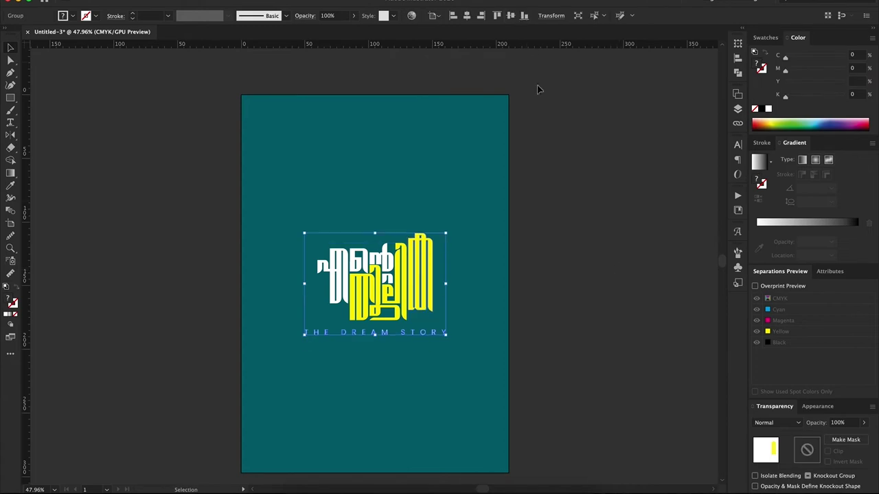
pyautogui.click(616, 269)
pyautogui.hotkey('ctrl', 'a')
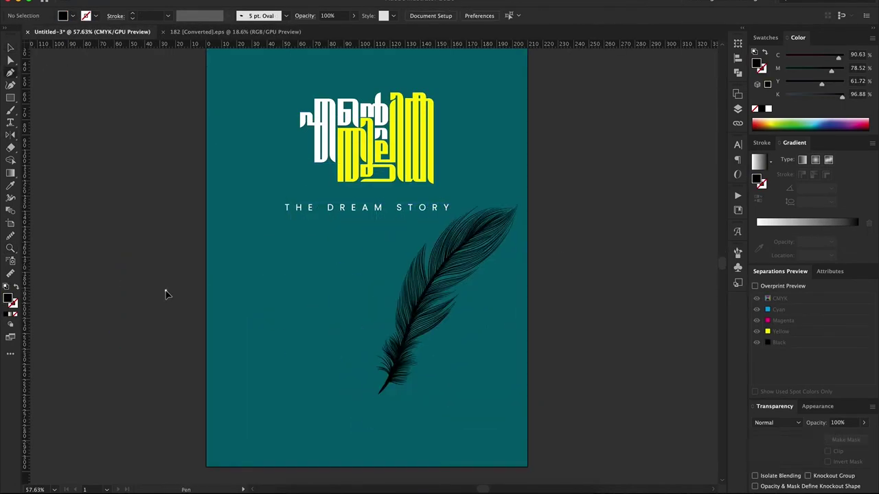
# Step: Curve the swirling line around and extend it down to the feather's quill
pyautogui.moveTo(269, 318); pyautogui.dragTo(265, 302)
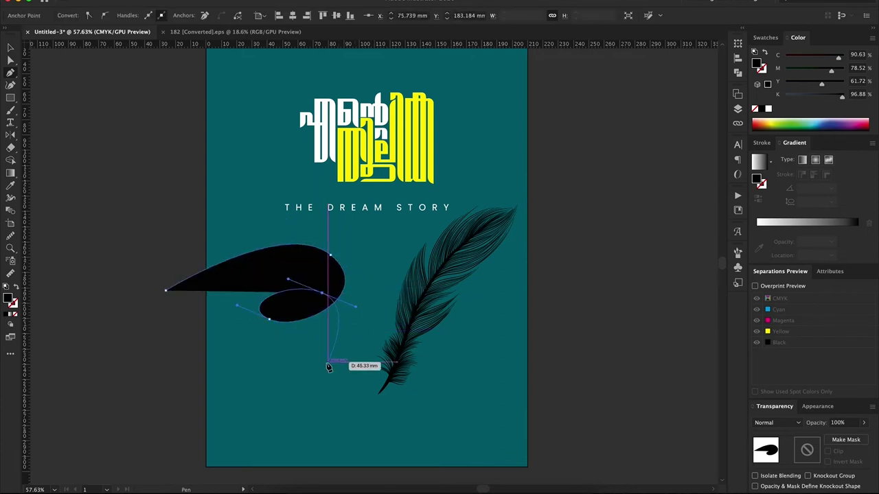
pyautogui.moveTo(289, 451); pyautogui.dragTo(336, 434)
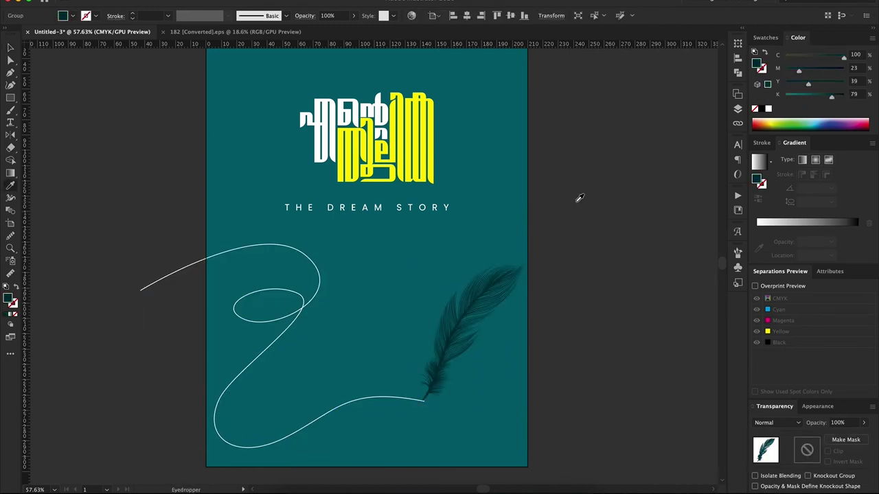
pyautogui.press('v')
pyautogui.click(563, 377)
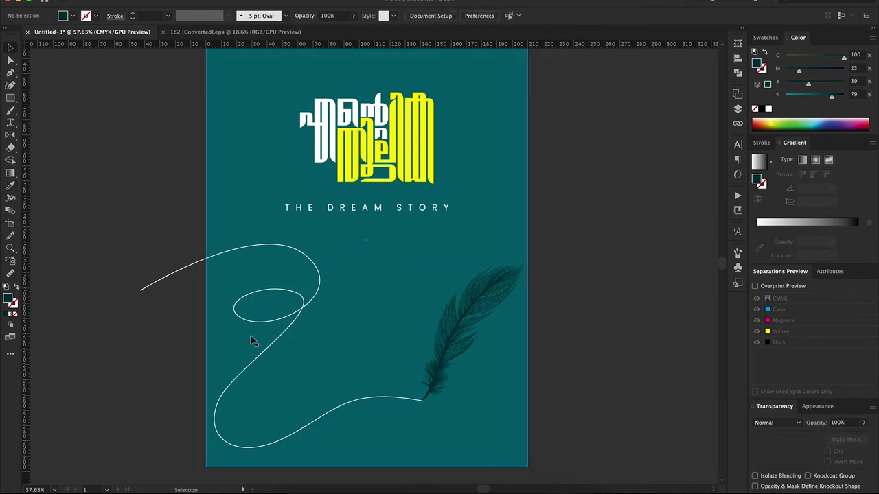
pyautogui.scroll(-3, 353, 308)
# Step: Thin the swirl line's stroke to 0.75 pt
pyautogui.scroll(1, 325, 316)
pyautogui.click(325, 316)
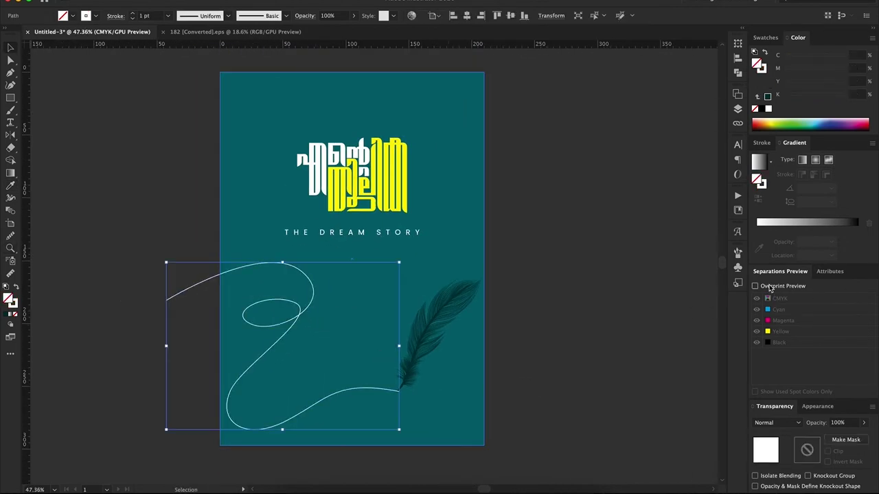
pyautogui.click(762, 142)
pyautogui.click(526, 290)
pyautogui.hscroll(3, 460, 279)
# Step: Duplicate the cover artboard to the right, remove its swirl, and make it 50 mm wide
pyautogui.hotkey('shift', 'o')
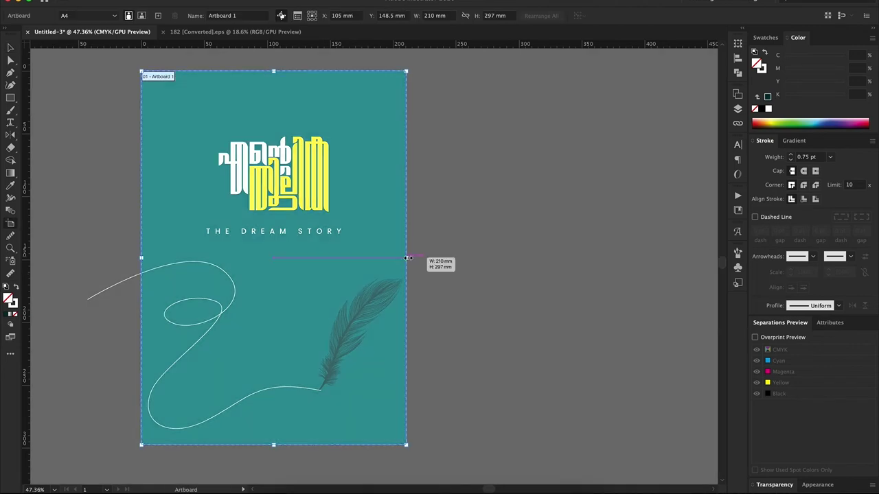
pyautogui.moveTo(372, 245); pyautogui.dragTo(660, 245)
pyautogui.press('v')
pyautogui.click(492, 348)
pyautogui.press('Delete')
pyautogui.click(617, 320)
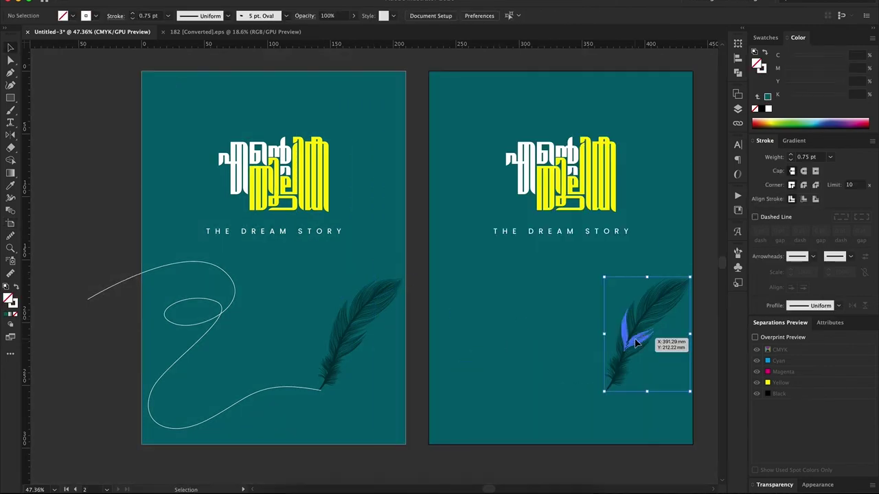
pyautogui.hotkey('shift', 'o')
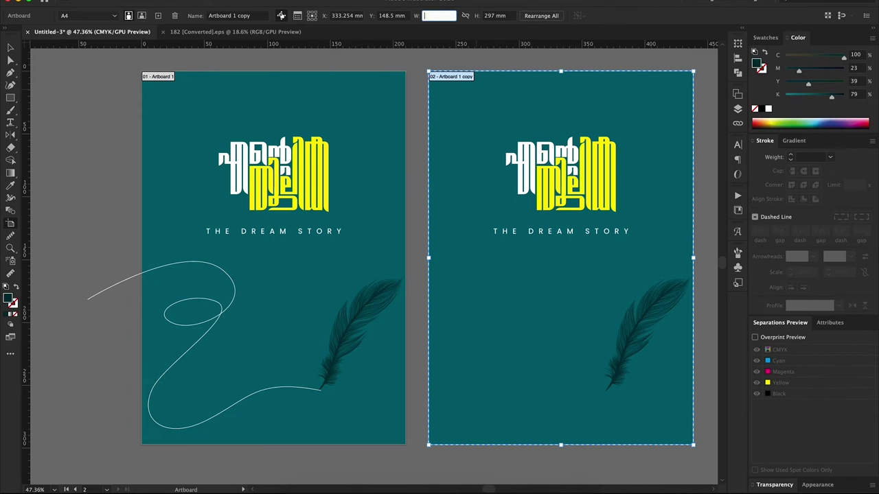
pyautogui.write('50')
pyautogui.press('Tab')
pyautogui.press('Return')
# Step: Rotate and shrink the title into the spine and narrow its background rectangle
pyautogui.press('v')
pyautogui.click(560, 175)
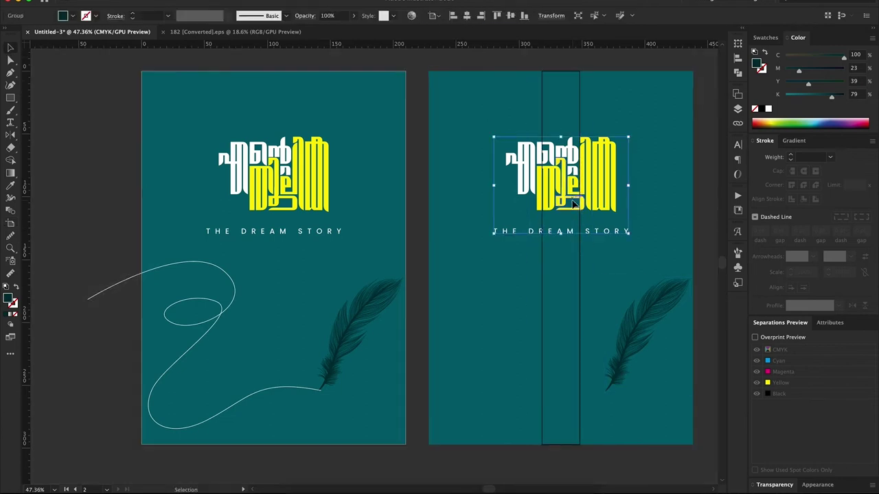
pyautogui.moveTo(653, 76); pyautogui.dragTo(653, 206)
pyautogui.moveTo(646, 137)
pyautogui.mouseDown()
pyautogui.moveTo(588, 178)
pyautogui.moveTo(560, 259)
pyautogui.mouseUp()
pyautogui.click(659, 254)
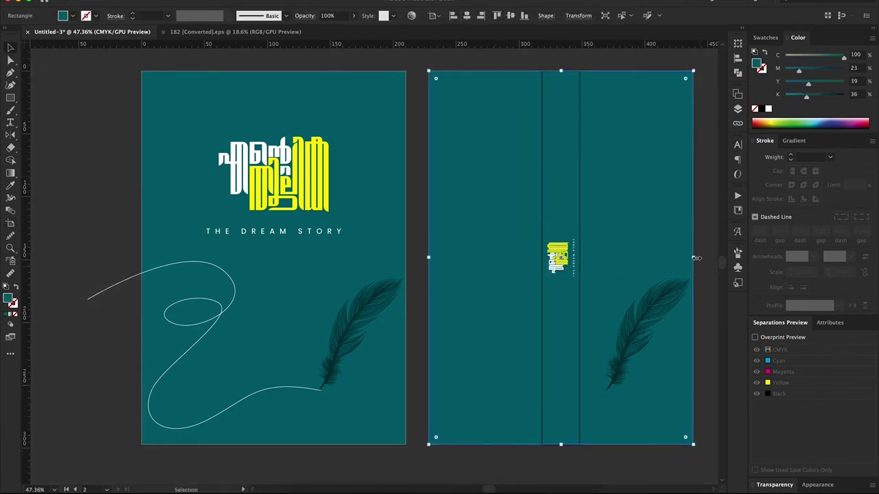
pyautogui.moveTo(692, 257); pyautogui.dragTo(579, 257)
# Step: Shrink the feather and move it into the spine strip
pyautogui.click(678, 334)
pyautogui.moveTo(689, 334); pyautogui.dragTo(618, 304)
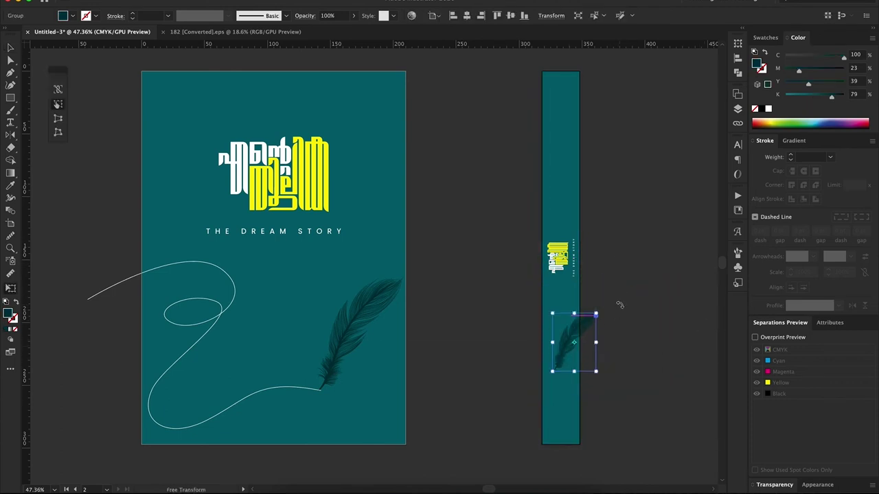
pyautogui.moveTo(559, 340)
pyautogui.mouseDown()
pyautogui.moveTo(566, 335)
pyautogui.moveTo(465, 323)
pyautogui.mouseUp()
pyautogui.click(614, 364)
pyautogui.hotkey('shift', 'o')
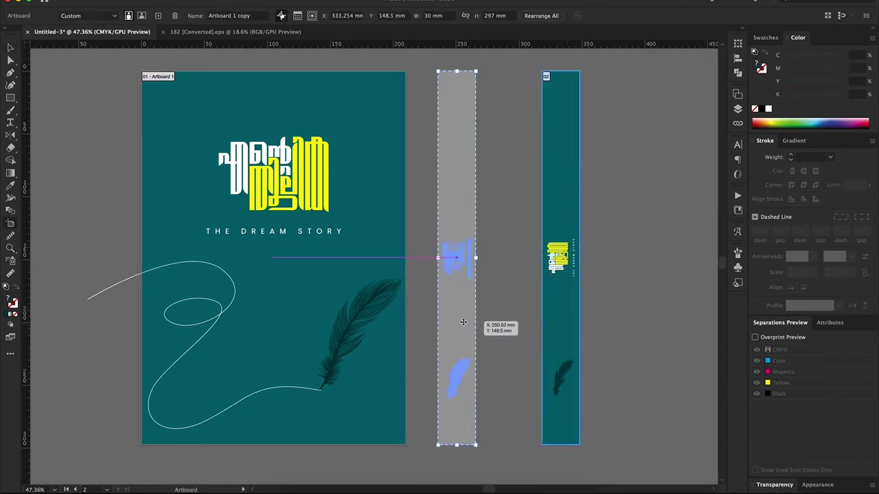
# Step: Nudge the curved line slightly left and save the design as book cover.ai
pyautogui.press('v')
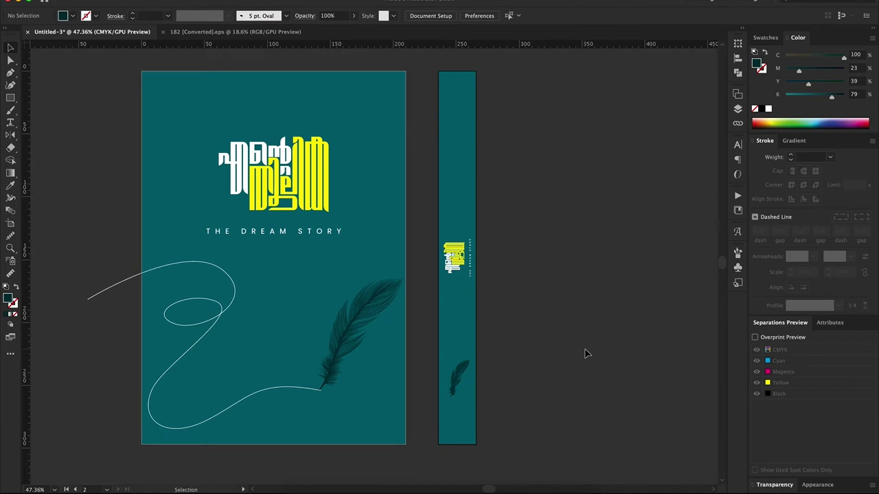
pyautogui.moveTo(300, 389); pyautogui.dragTo(296, 389)
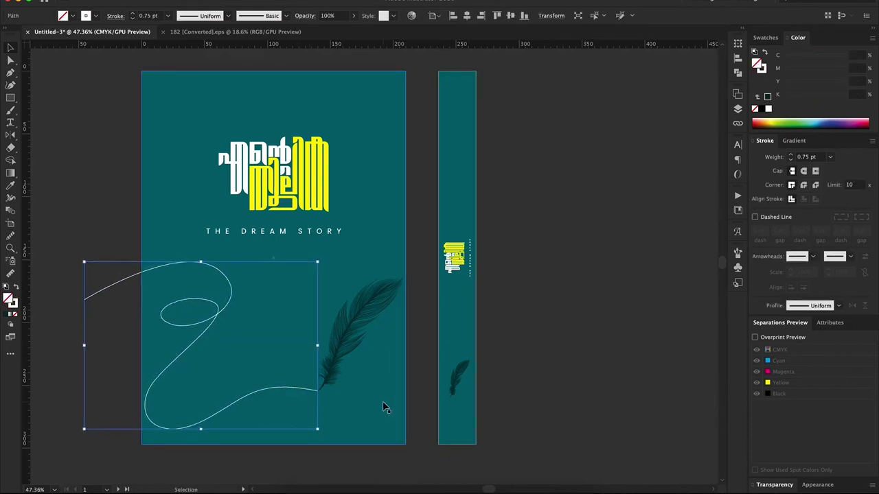
pyautogui.click(416, 436)
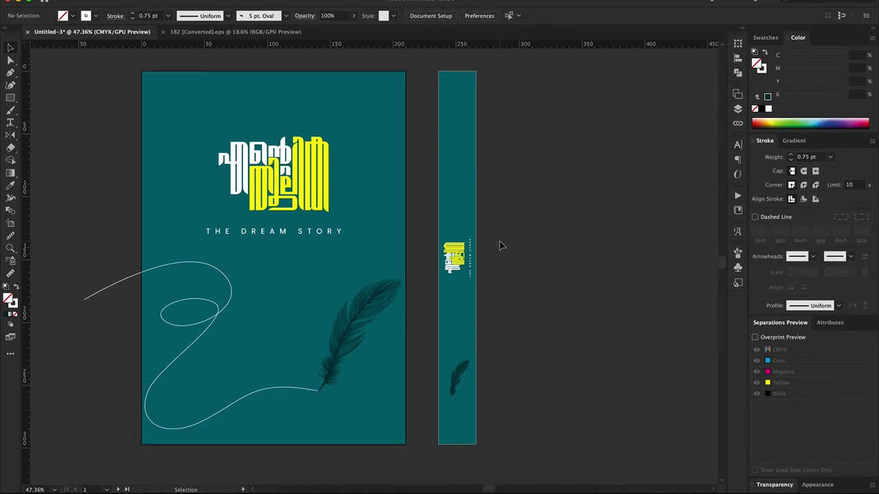
pyautogui.click(455, 258)
pyautogui.click(459, 377)
pyautogui.hscroll(-2, 539, 305)
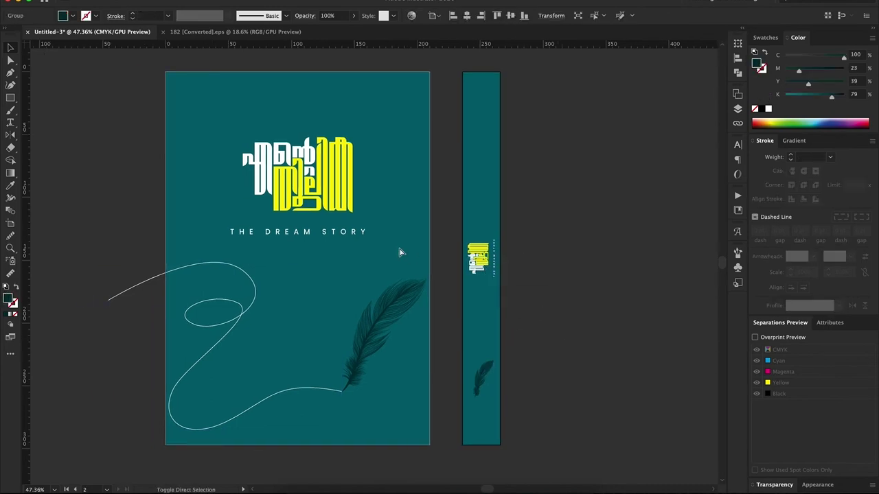
pyautogui.press('super+s')
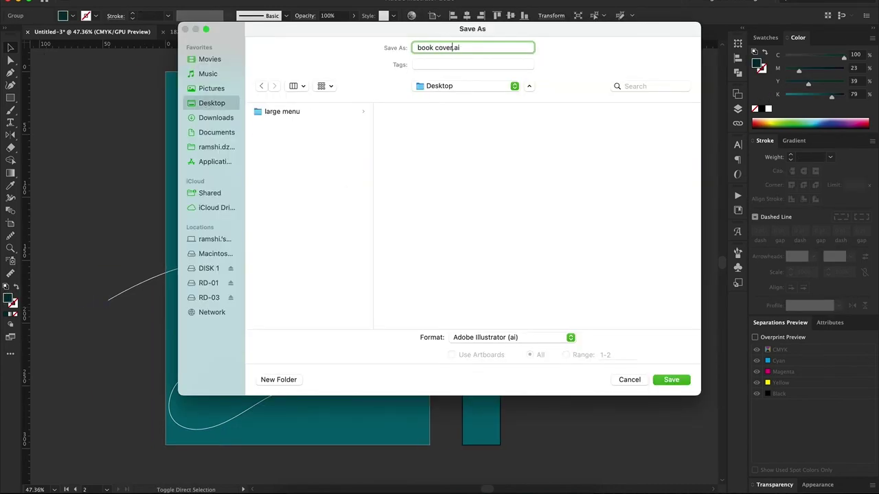
pyautogui.press('Return')
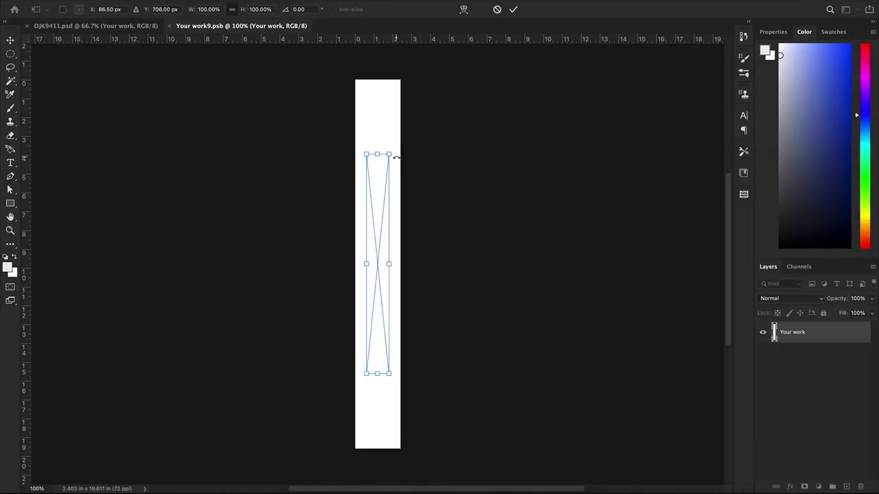
# Step: Place the cover artwork into the spine and front cover smart objects, saving each
pyautogui.press('Return')
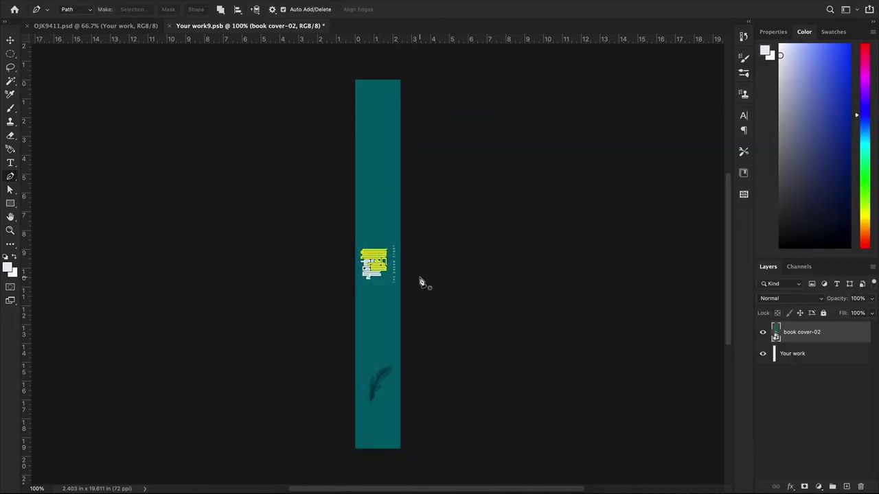
pyautogui.hotkey('ctrl', 's')
pyautogui.hotkey('ctrl', 'w')
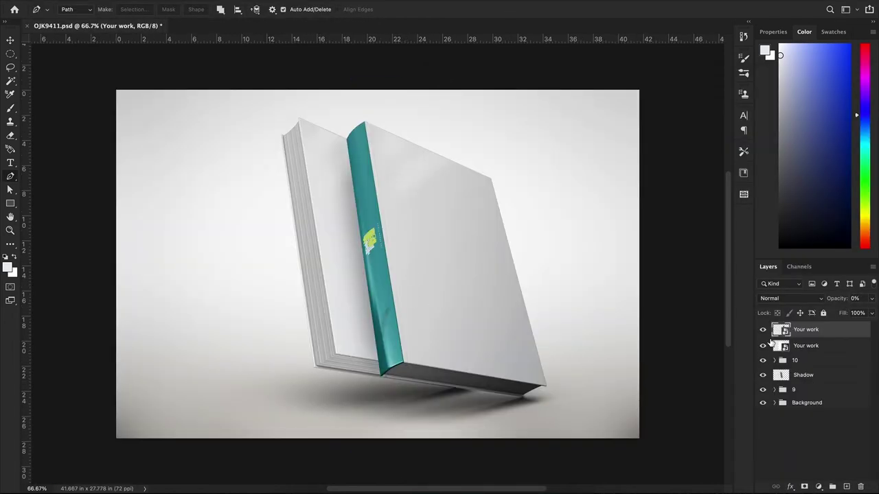
pyautogui.doubleClick(770, 342)
pyautogui.press('Return')
pyautogui.hotkey('ctrl', 's')
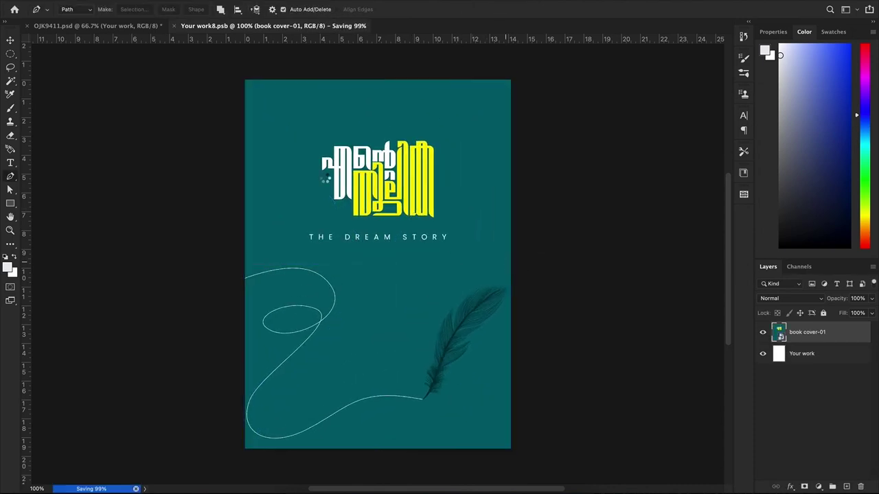
pyautogui.hotkey('ctrl', 'w')
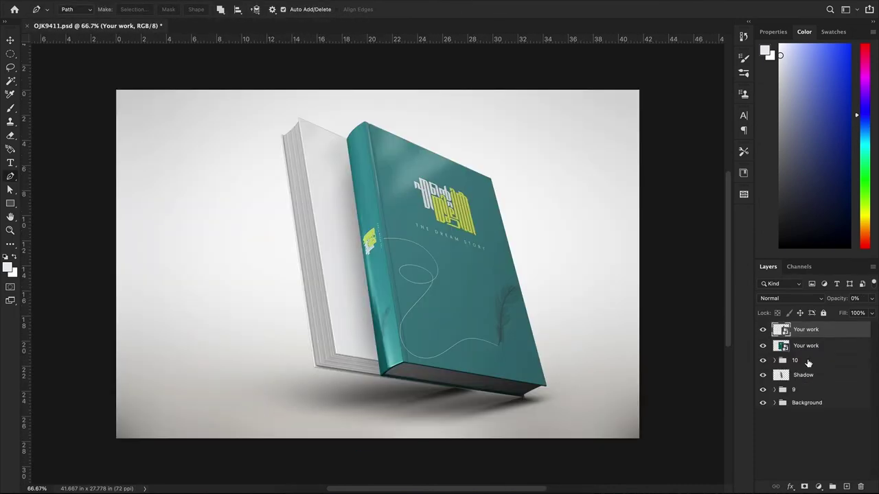
# Step: Toggle the Background group's layers to show the yellow blurred backdrop
pyautogui.click(775, 361)
pyautogui.click(774, 389)
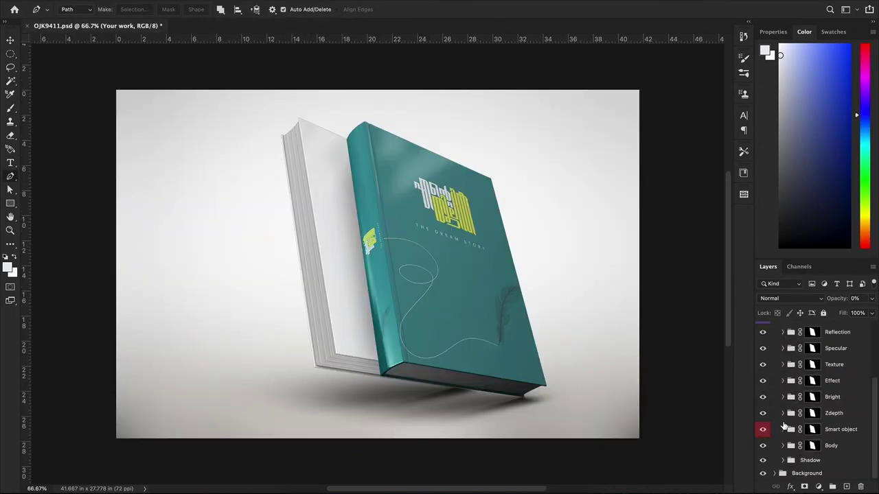
pyautogui.scroll(3, 783, 426)
pyautogui.click(775, 389)
pyautogui.press('v')
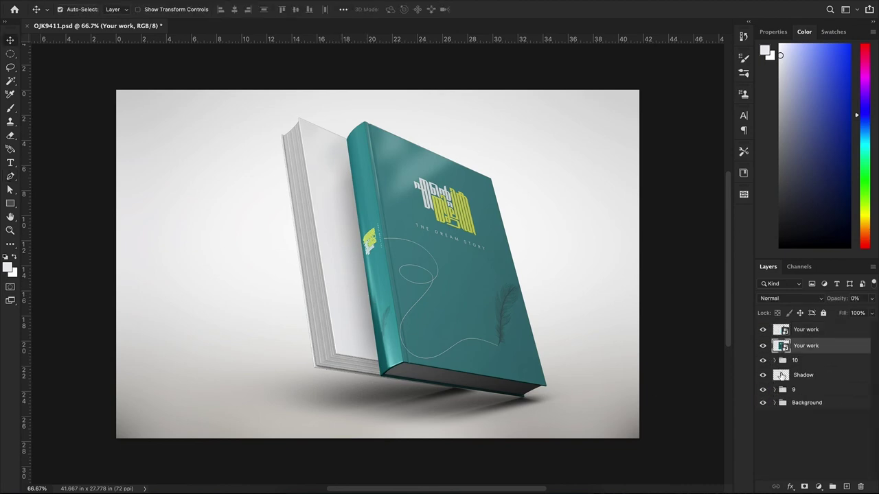
pyautogui.click(782, 375)
pyautogui.click(776, 402)
pyautogui.moveTo(764, 472); pyautogui.dragTo(764, 393)
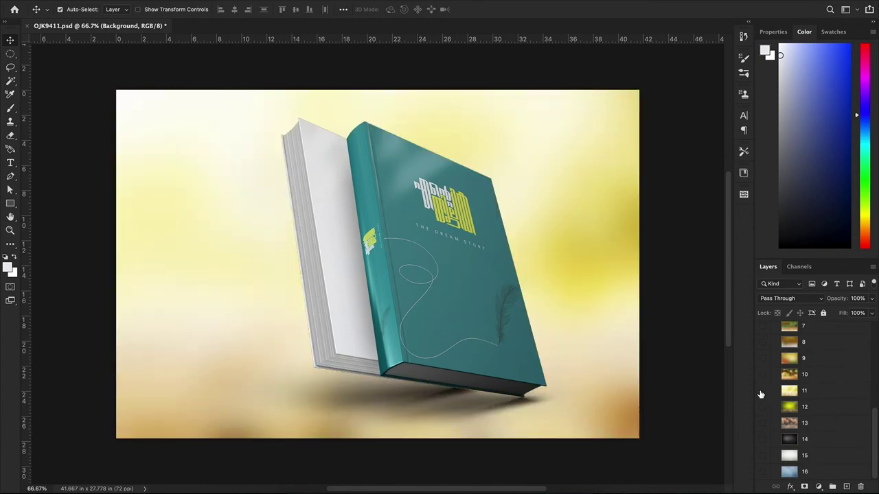
# Step: Hide the remaining background image and expand the Smart object group
pyautogui.click(760, 394)
pyautogui.click(774, 342)
pyautogui.scroll(3, 817, 412)
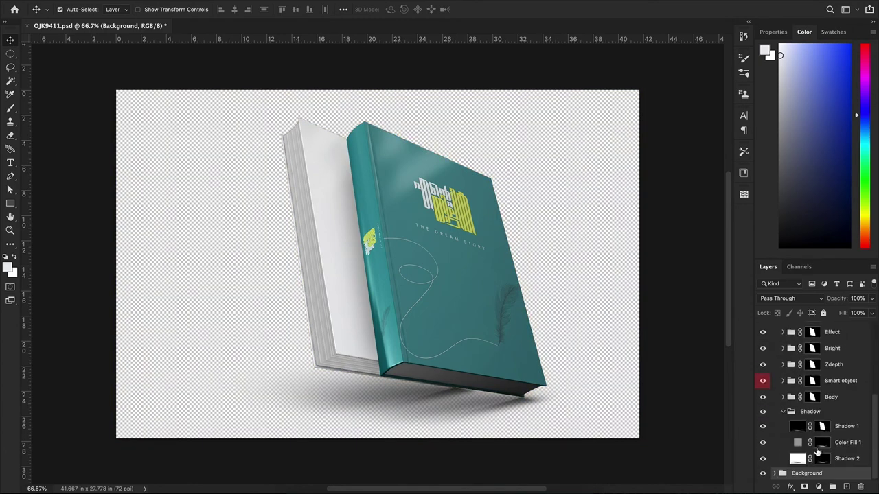
pyautogui.click(782, 381)
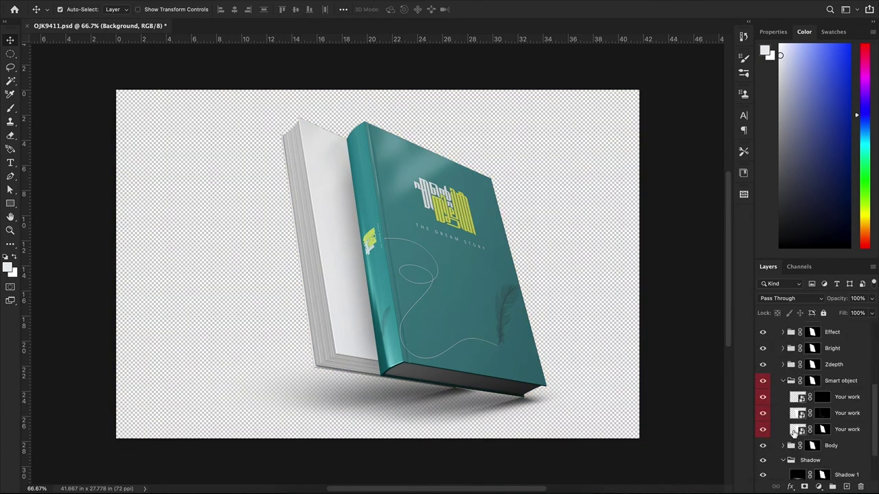
# Step: Enlarge book cover-01 to fill the back cover smart object, then save it
pyautogui.doubleClick(794, 431)
pyautogui.moveTo(456, 265); pyautogui.dragTo(511, 263)
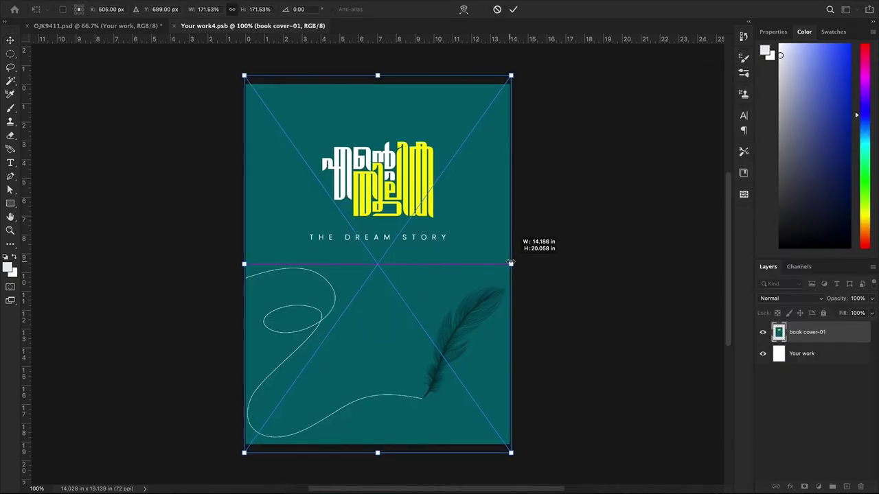
pyautogui.press('Return')
pyautogui.hotkey('ctrl', 's')
pyautogui.hotkey('ctrl', 'w')
# Step: Make Background layer 1 visible for a plain light backdrop
pyautogui.scroll(-1, 810, 412)
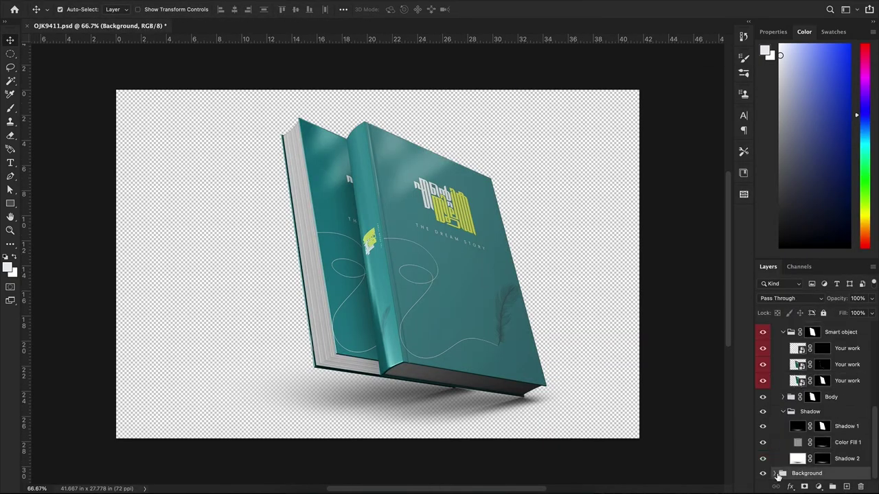
pyautogui.click(775, 473)
pyautogui.scroll(-2, 810, 412)
pyautogui.click(763, 348)
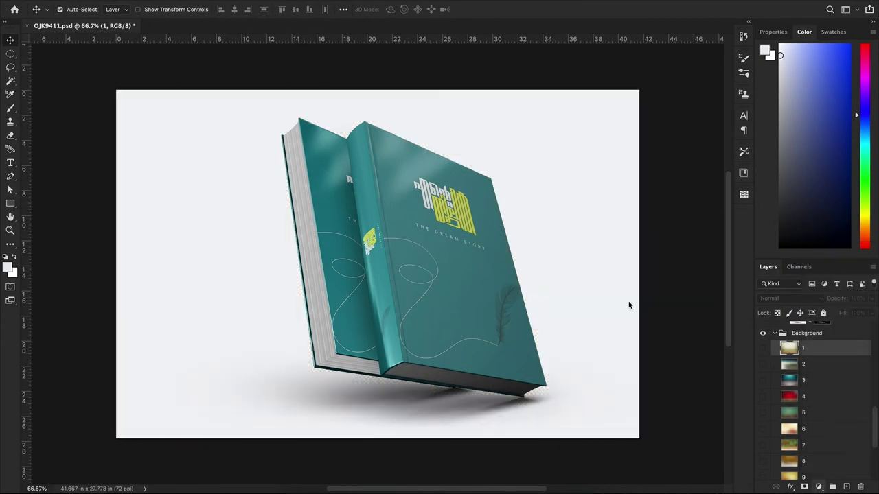
# Step: Fill the backdrop with teal #16a1b1 and save as book cover mockup.psd
pyautogui.moveTo(392, 394)
pyautogui.mouseDown()
pyautogui.moveTo(416, 339)
pyautogui.moveTo(447, 367)
pyautogui.mouseUp()
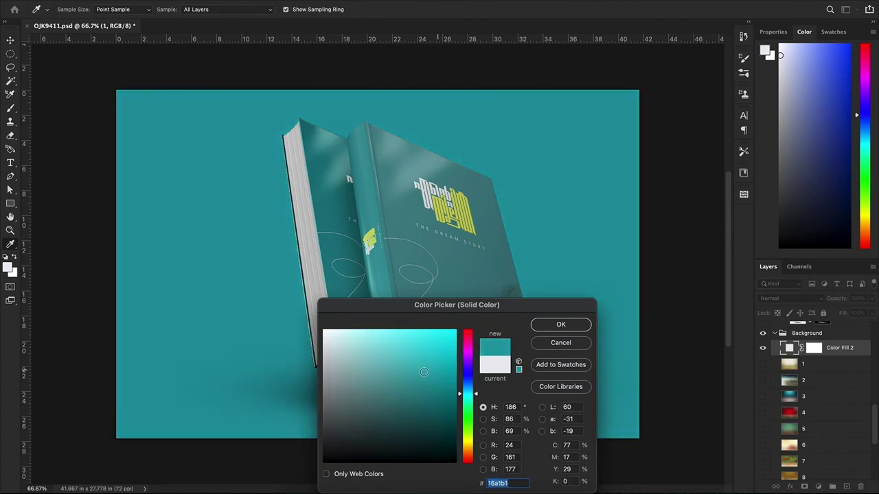
pyautogui.click(427, 378)
pyautogui.click(560, 324)
pyautogui.press('v')
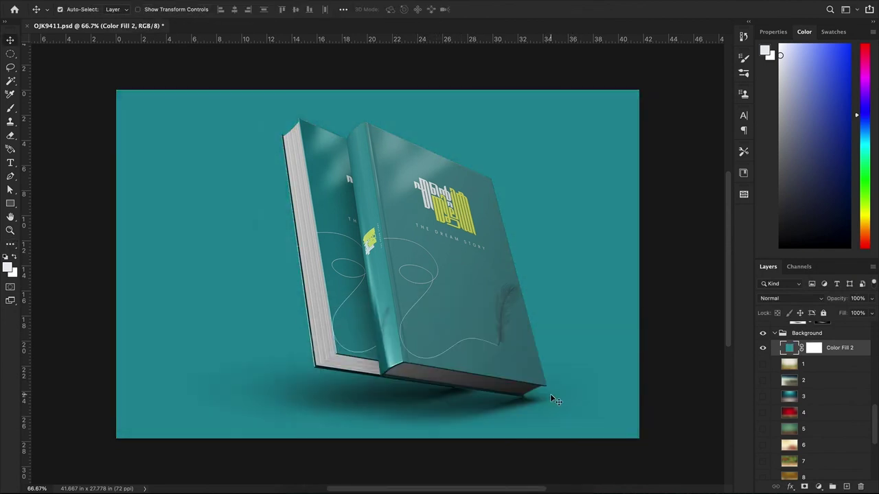
pyautogui.hotkey('ctrl', 'shift', 's')
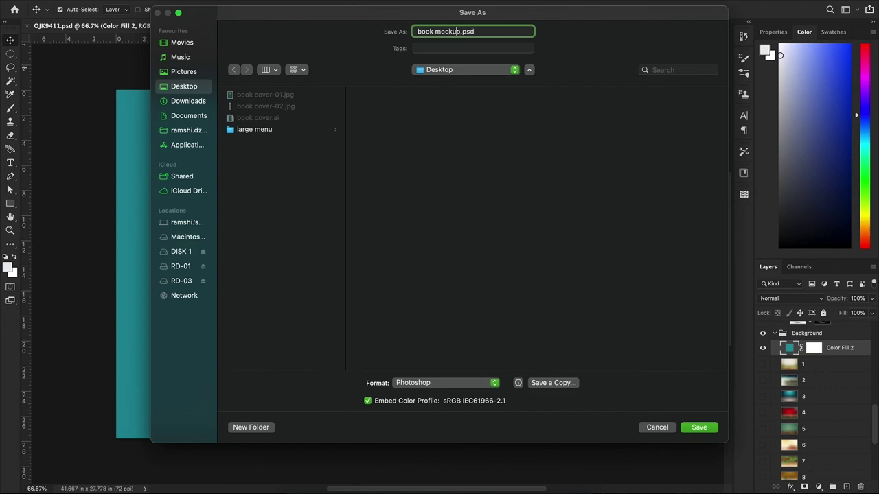
pyautogui.press('Return')
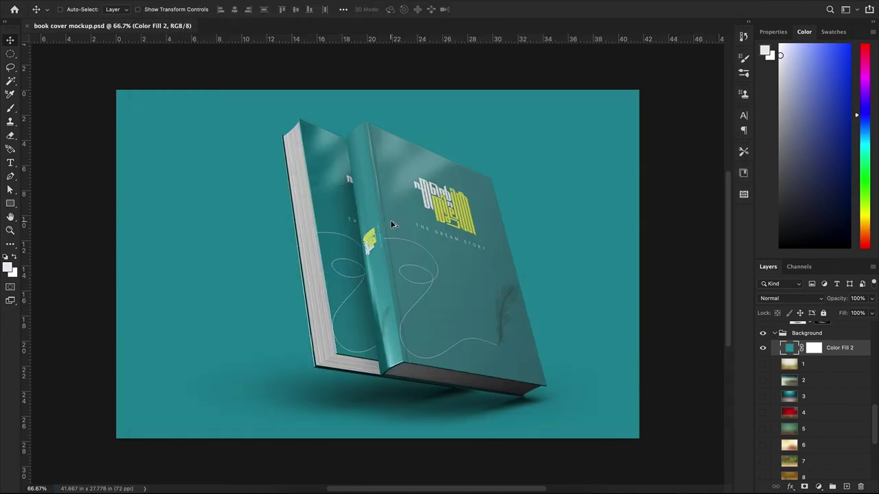